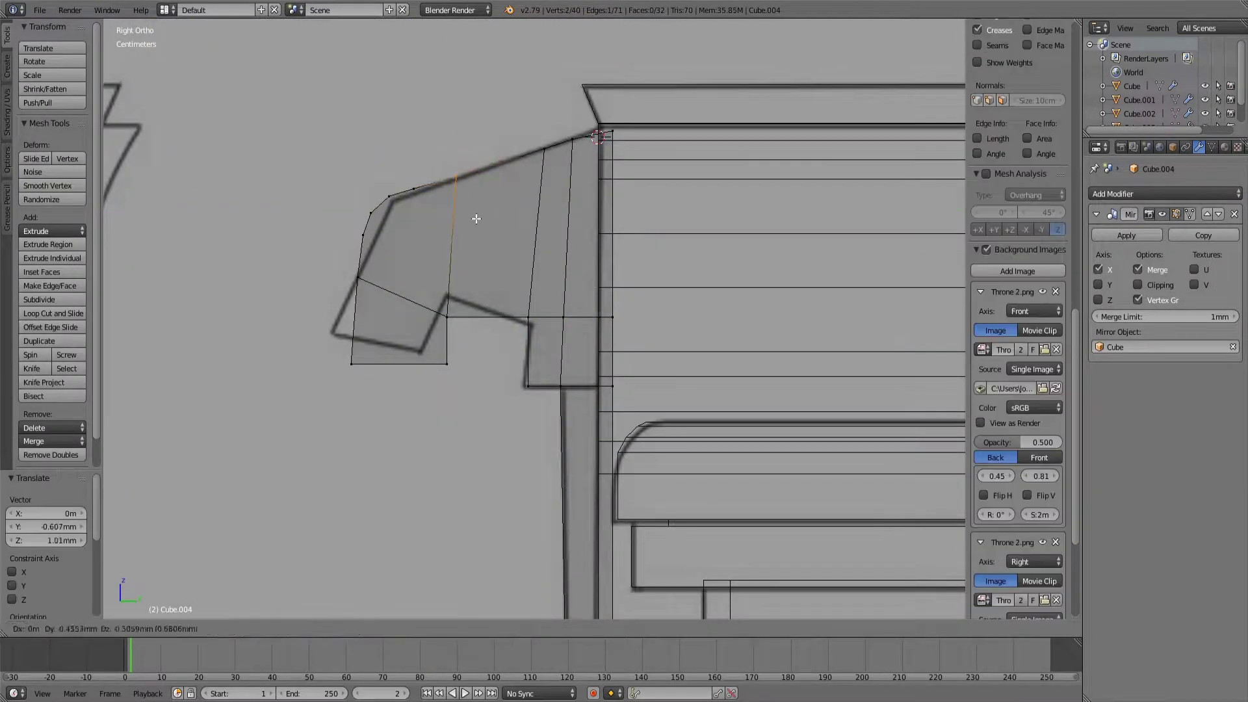
Fill the selected armrest edges with a new face using Make Face (F)
{"action": "left_click", "coordinate": [476, 218]}
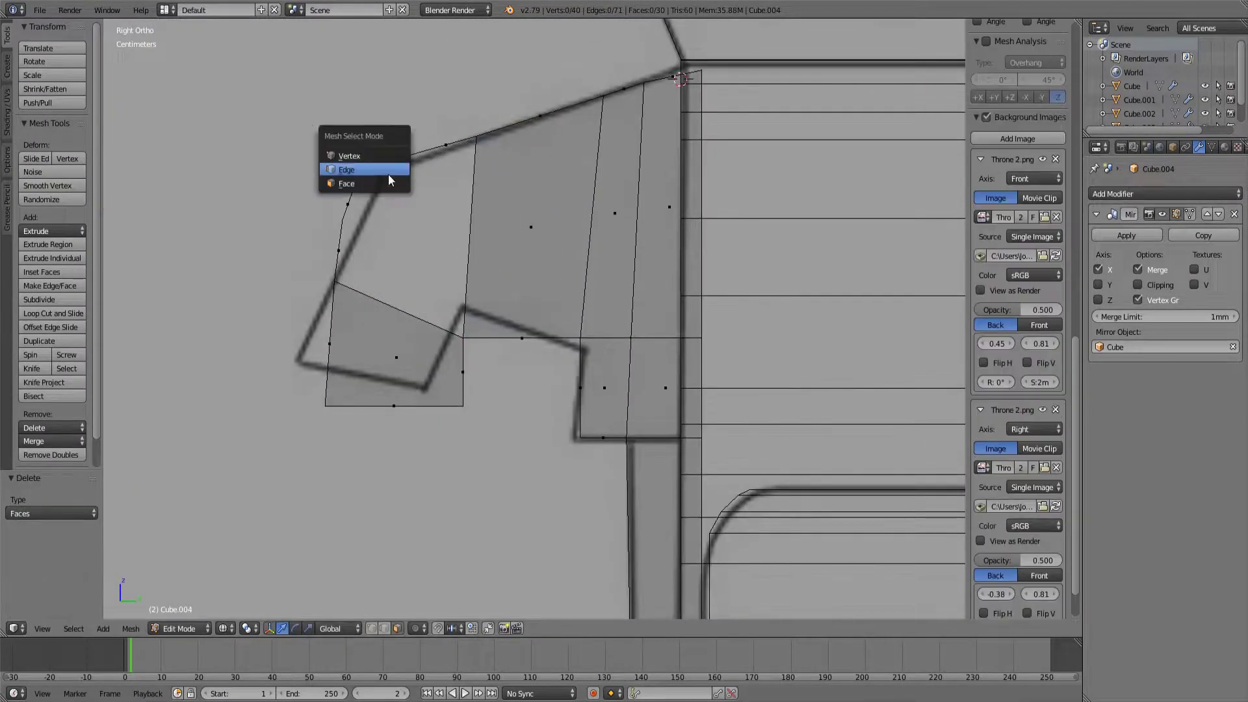
{"action": "middle_click_drag", "start_coordinate": [398, 156], "coordinate": [428, 339]}
{"action": "key", "text": "f"}
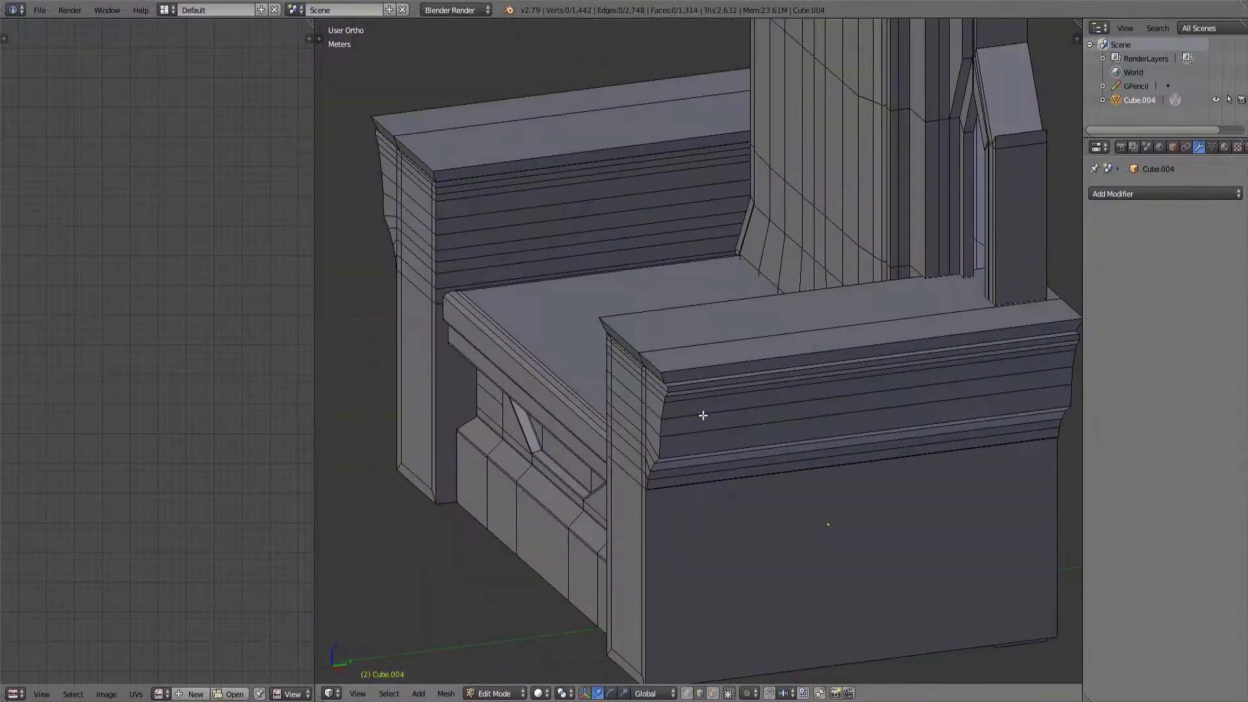
Mark the selected edges as UV seams, then pick further trim edges for seaming
{"action": "scroll", "coordinate": [771, 386], "scroll_direction": "up", "scroll_amount": 4}
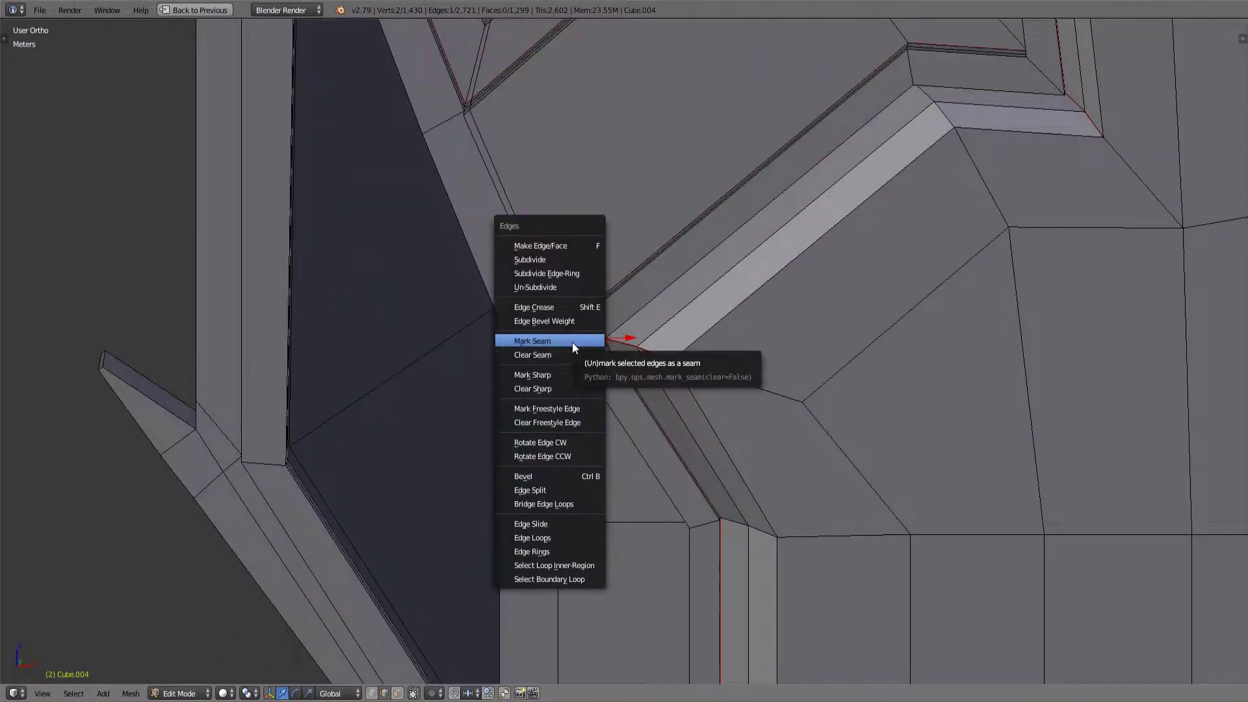
{"action": "left_click", "coordinate": [572, 342]}
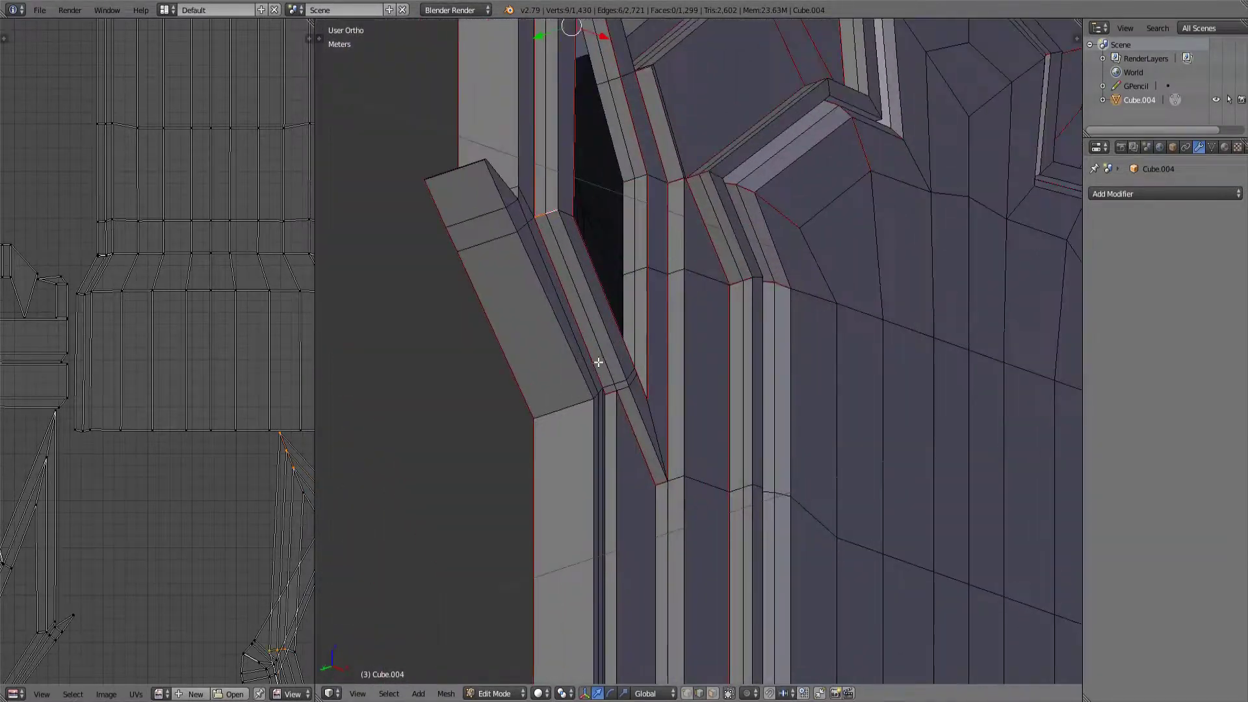
{"action": "right_click", "coordinate": [597, 362]}
{"action": "middle_click_drag", "start_coordinate": [598, 362], "coordinate": [511, 528]}
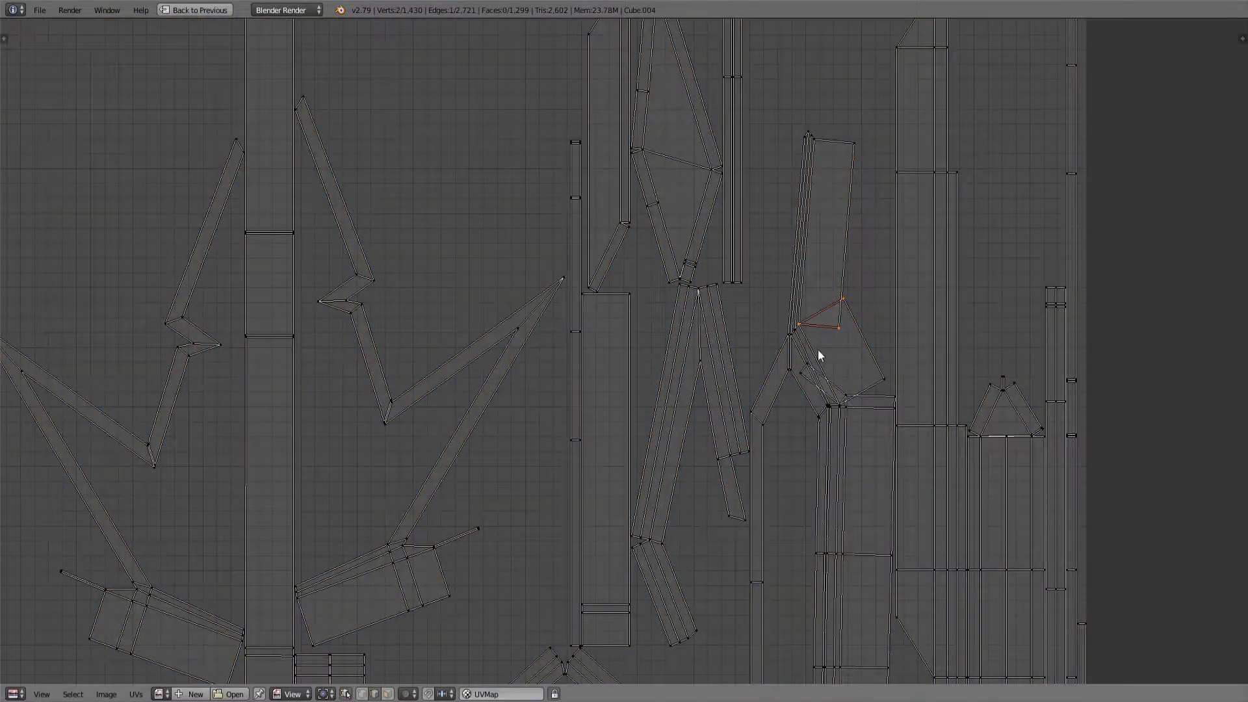
Restore the split layout and confirm the moved face
{"action": "key", "text": "ctrl+Up"}
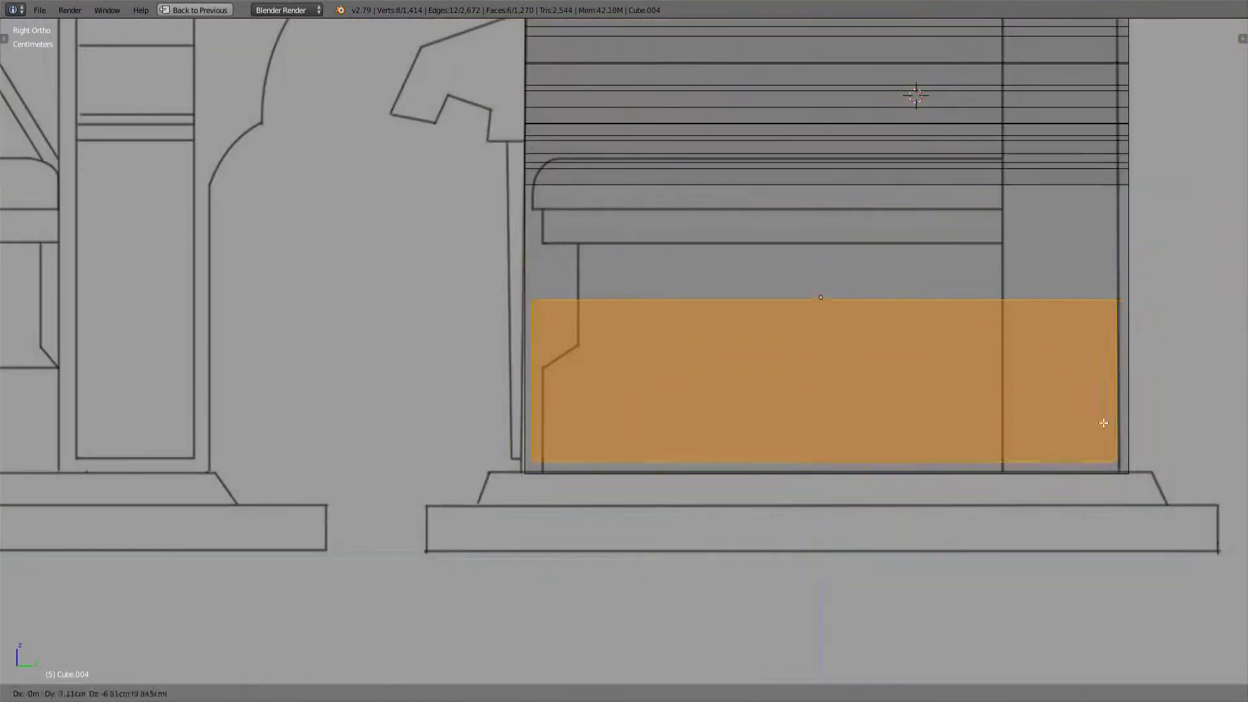
{"action": "left_click", "coordinate": [1103, 423]}
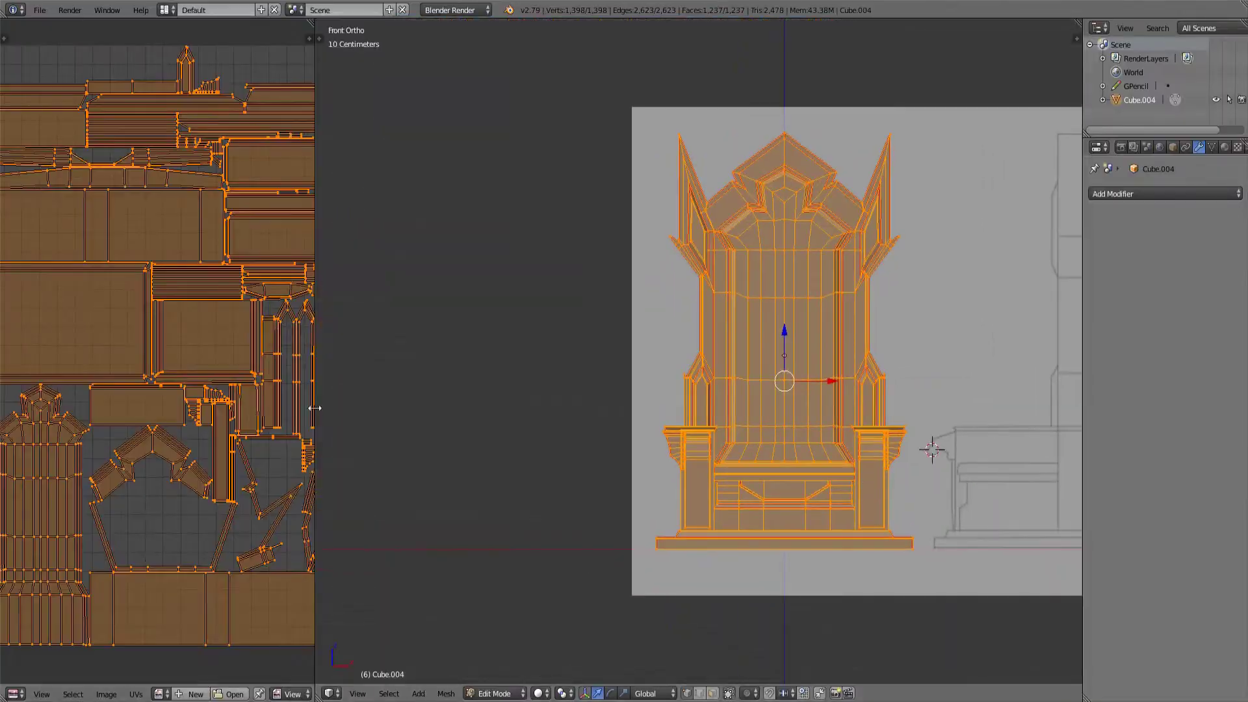
Widen the UV editor and add a new material slot to the throne
{"action": "left_click_drag", "start_coordinate": [315, 407], "coordinate": [577, 408]}
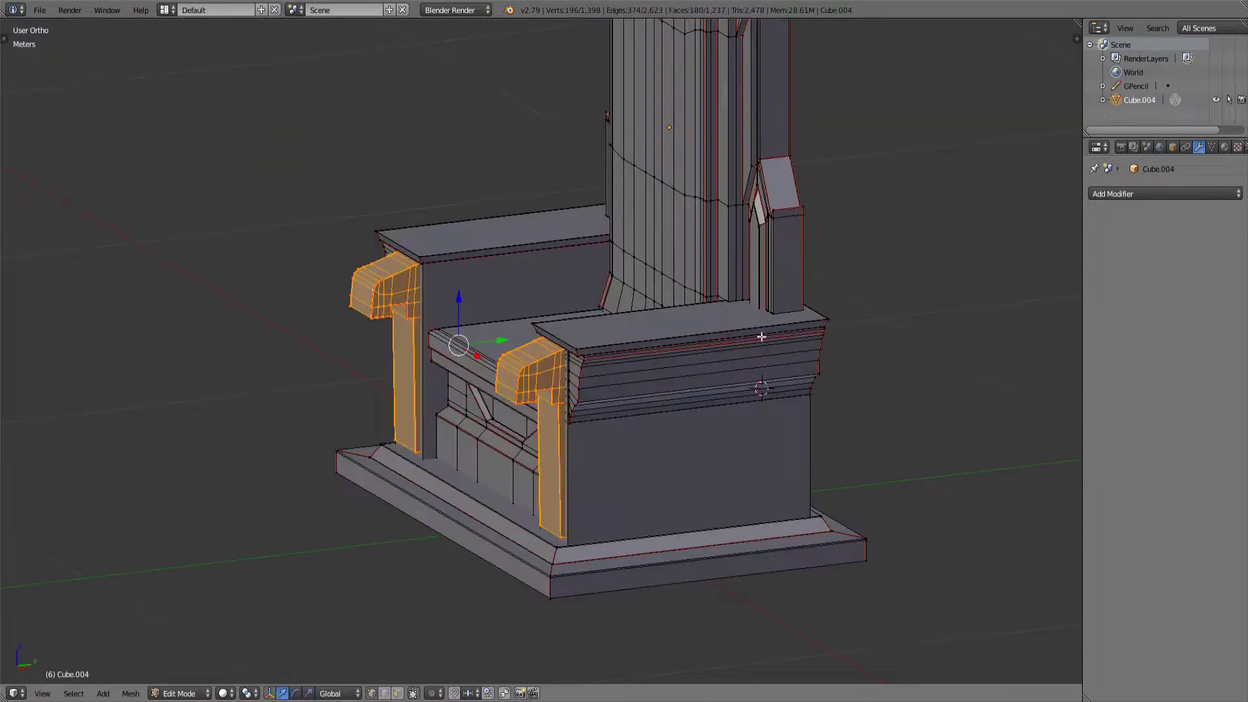
{"action": "left_click", "coordinate": [1225, 147]}
{"action": "left_click", "coordinate": [1123, 255]}
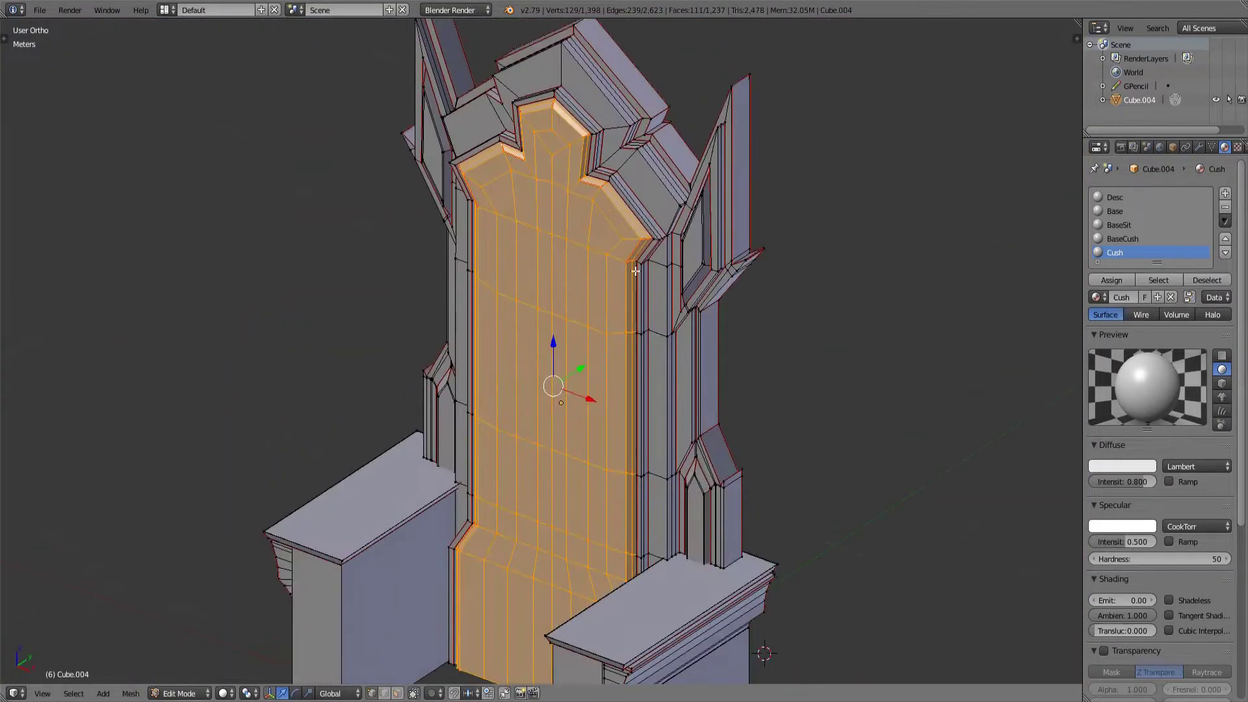
Deselect all of the throne's geometry
{"action": "scroll", "coordinate": [681, 288], "scroll_direction": "down", "scroll_amount": 4}
{"action": "key", "text": "a"}
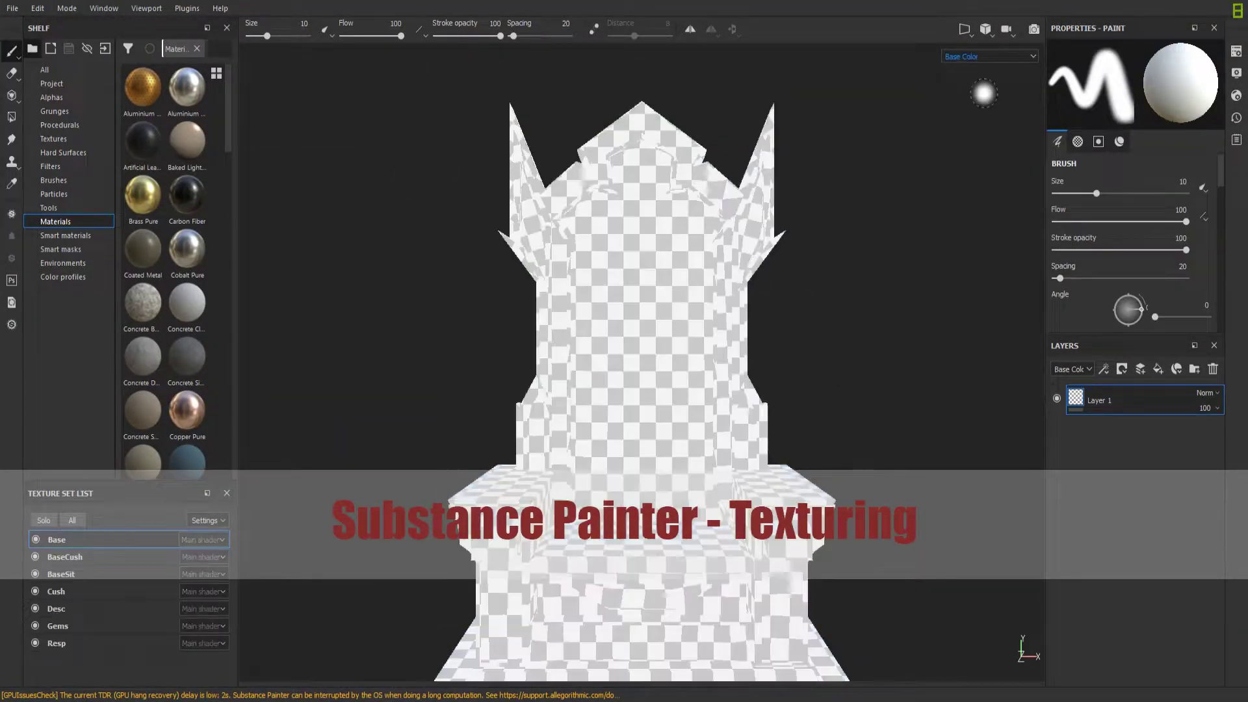
Bake the throne's mesh maps and return to material preview
{"action": "left_click_drag", "start_coordinate": [618, 111], "coordinate": [575, 537], "text": "alt"}
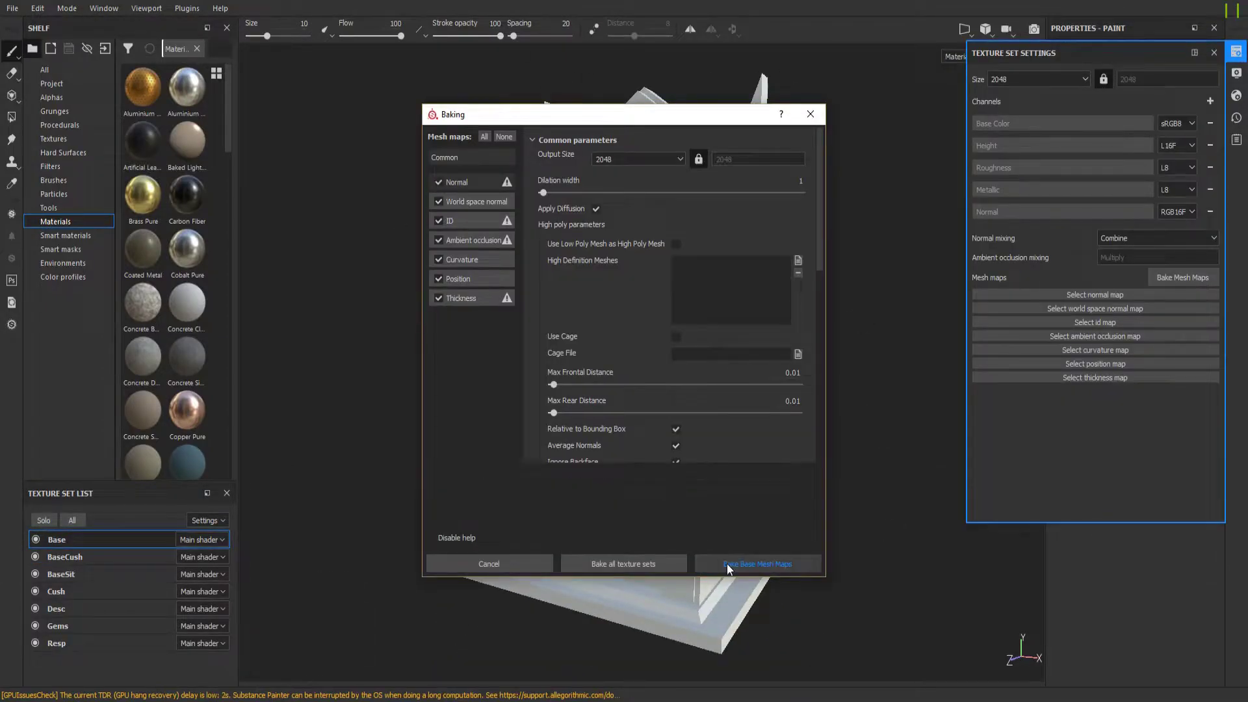
{"action": "left_click", "coordinate": [727, 564]}
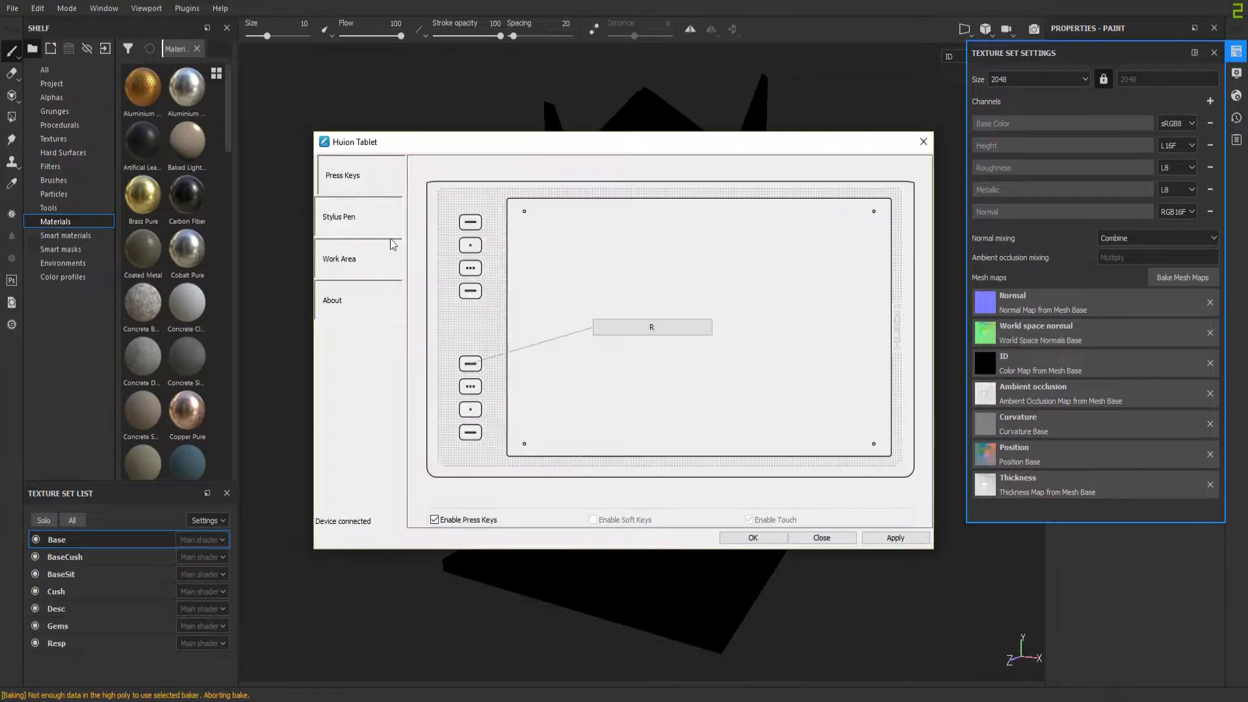
{"action": "key", "text": "m"}
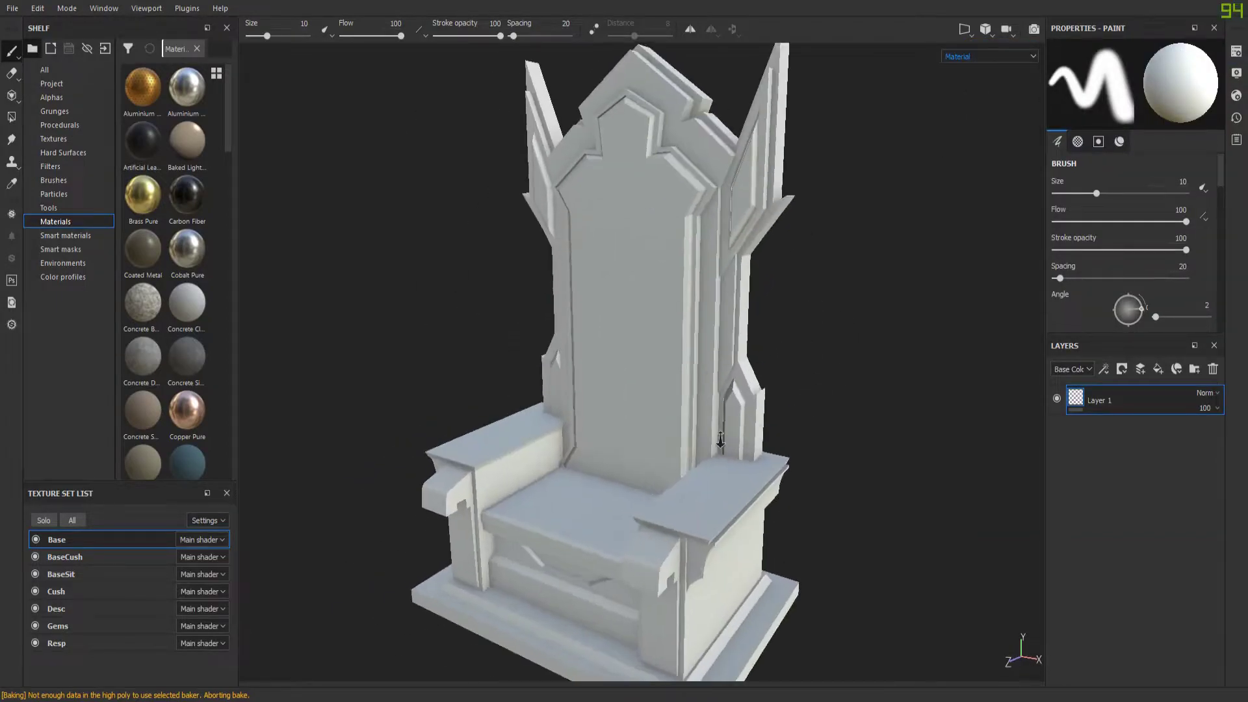
{"action": "scroll", "coordinate": [640, 357], "scroll_direction": "up", "scroll_amount": 5}
In the Gems texture set, lower Layer 1's metallic value to 0.7378
{"action": "left_click", "coordinate": [57, 626]}
{"action": "scroll", "coordinate": [1160, 260], "scroll_direction": "down", "scroll_amount": 5}
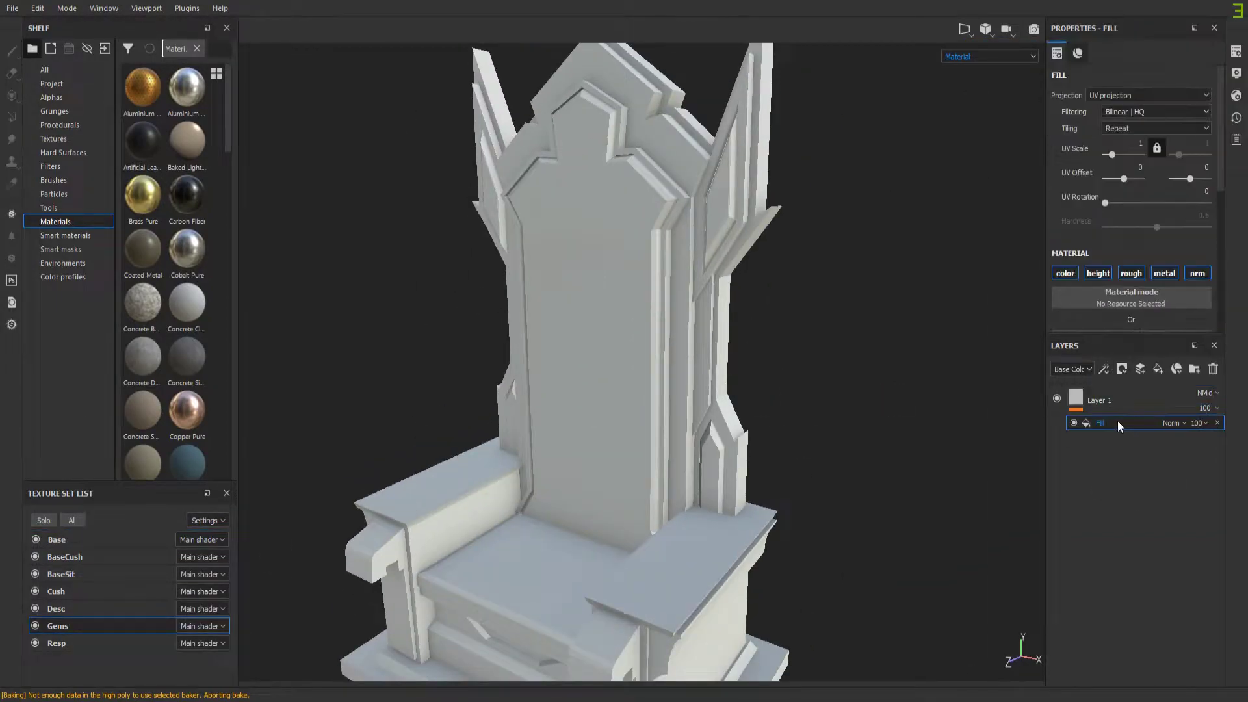
{"action": "scroll", "coordinate": [771, 403], "scroll_direction": "up", "scroll_amount": 3}
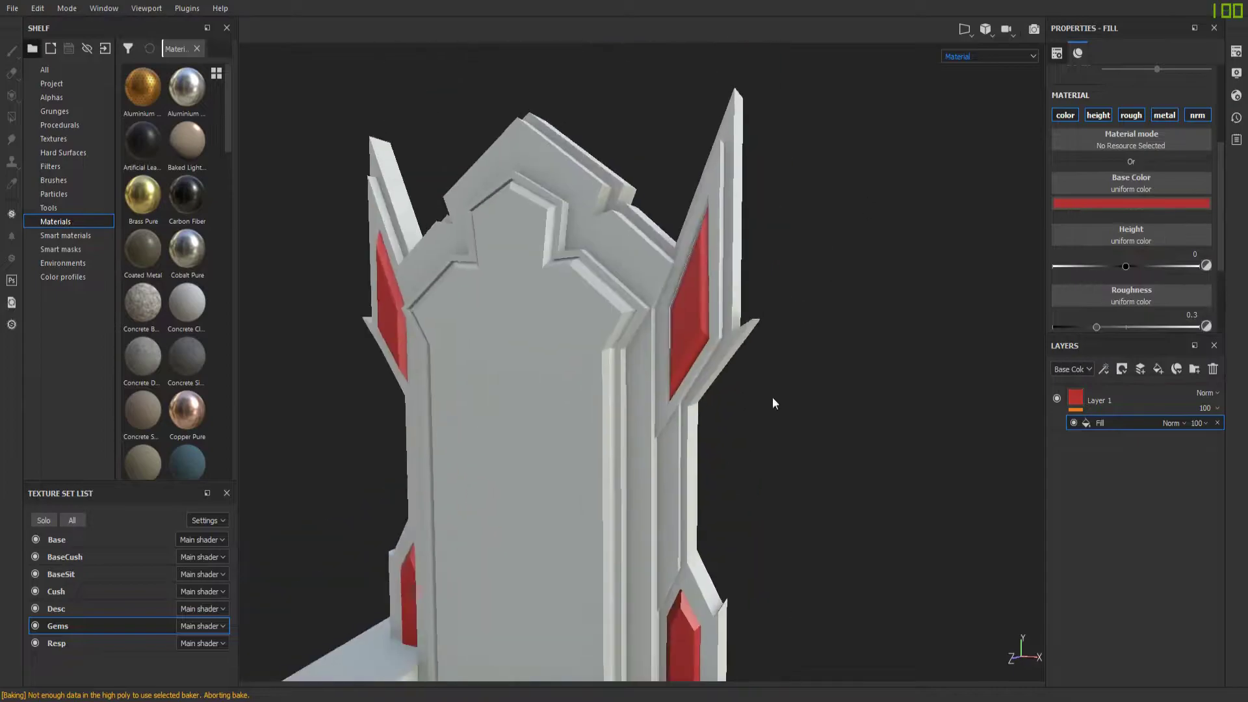
{"action": "scroll", "coordinate": [755, 385], "scroll_direction": "up", "scroll_amount": 5}
{"action": "left_click_drag", "start_coordinate": [230, 135], "coordinate": [229, 368]}
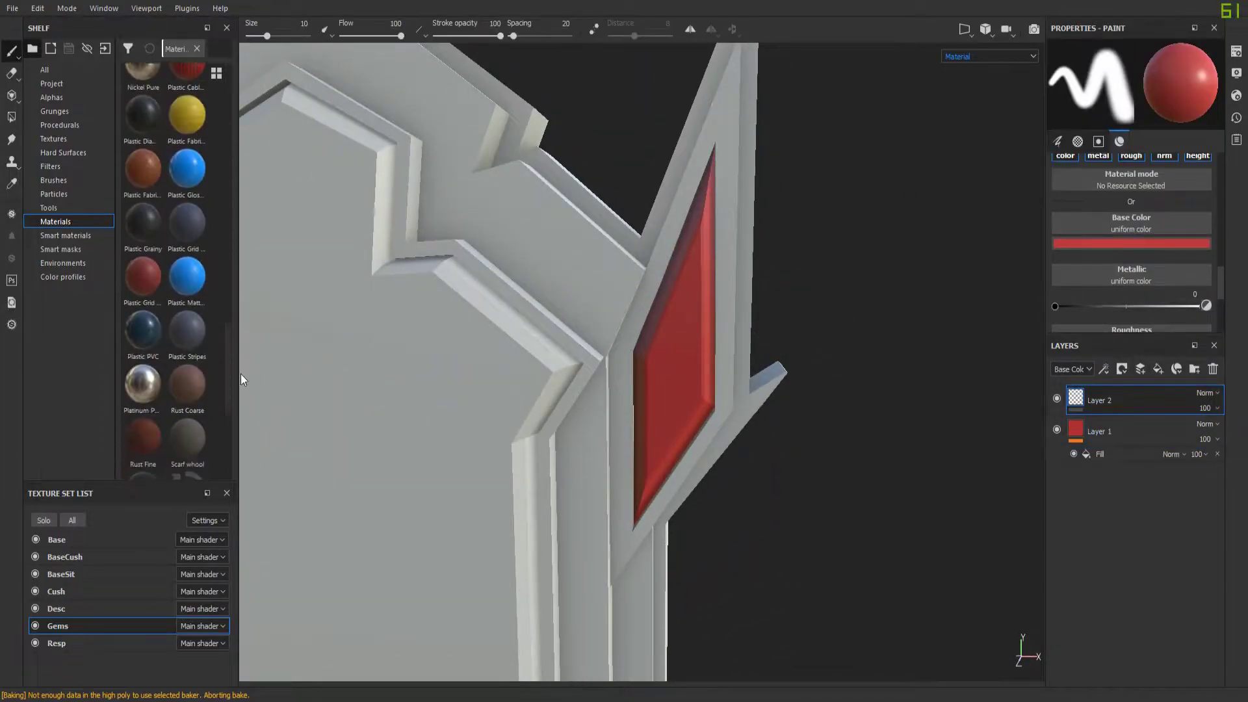
{"action": "left_click", "coordinate": [1110, 434]}
{"action": "key", "text": "c"}
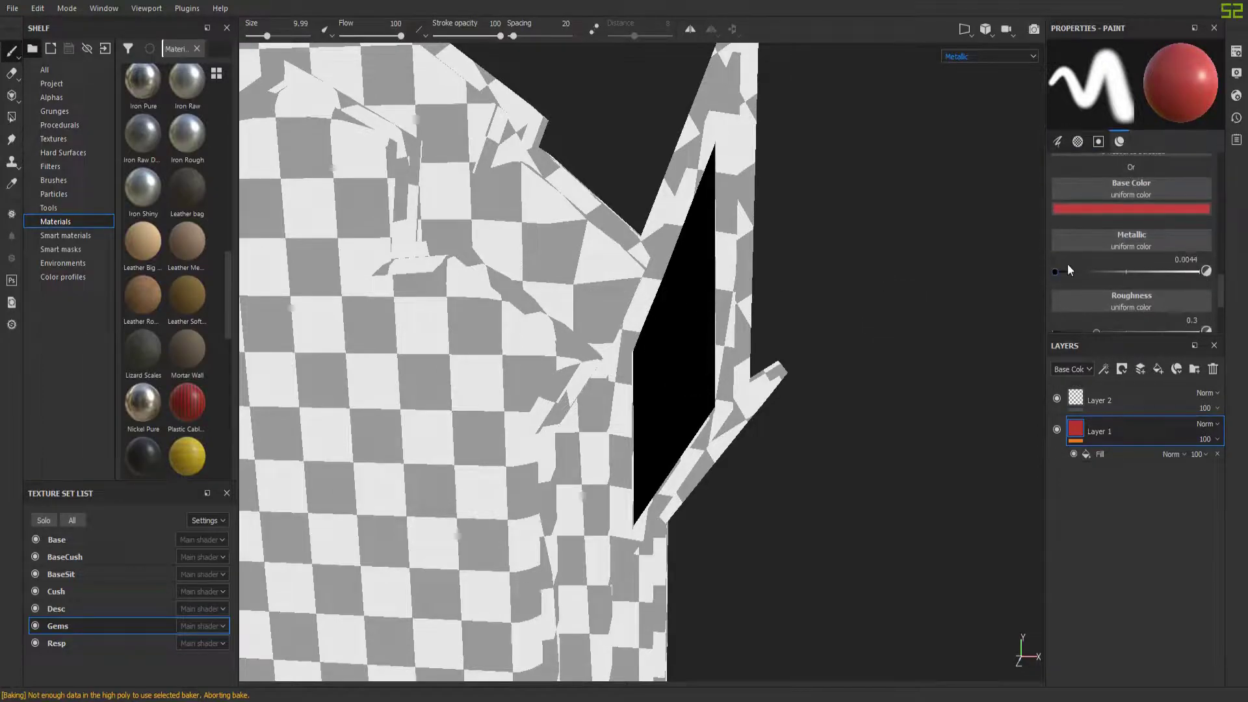
{"action": "left_click_drag", "start_coordinate": [1165, 272], "coordinate": [1161, 271]}
{"action": "key", "text": "c"}
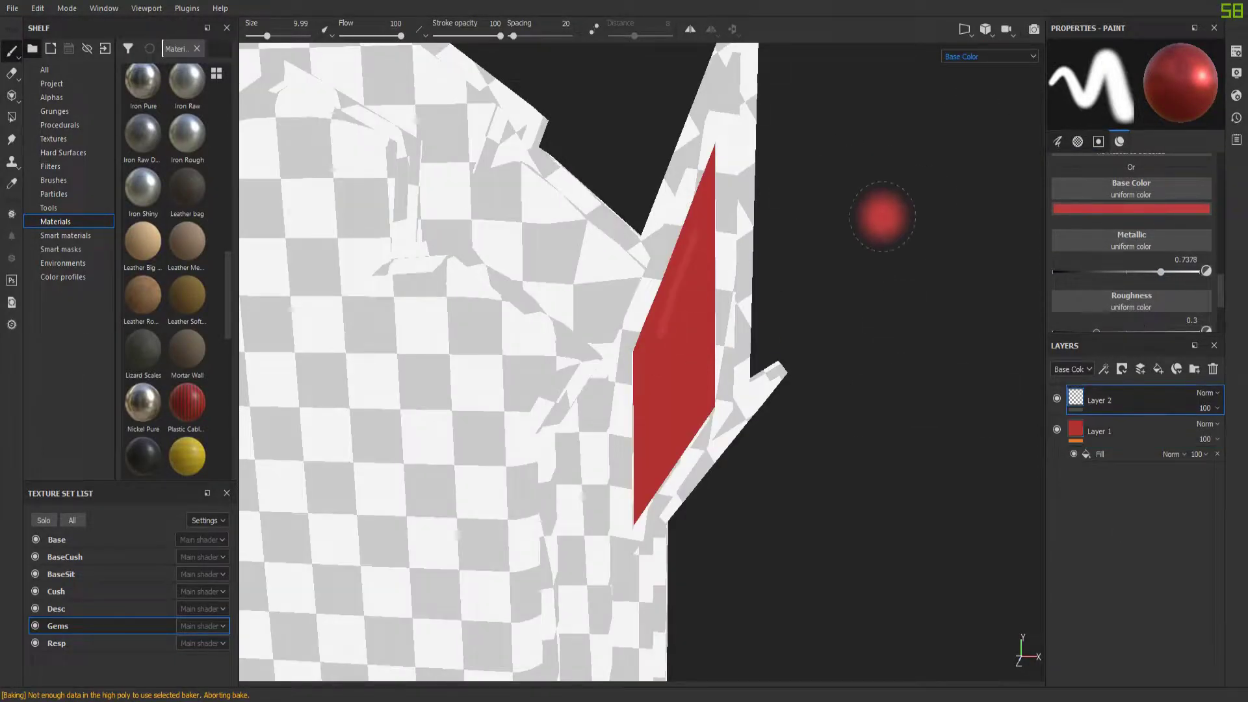
{"action": "key", "text": "m"}
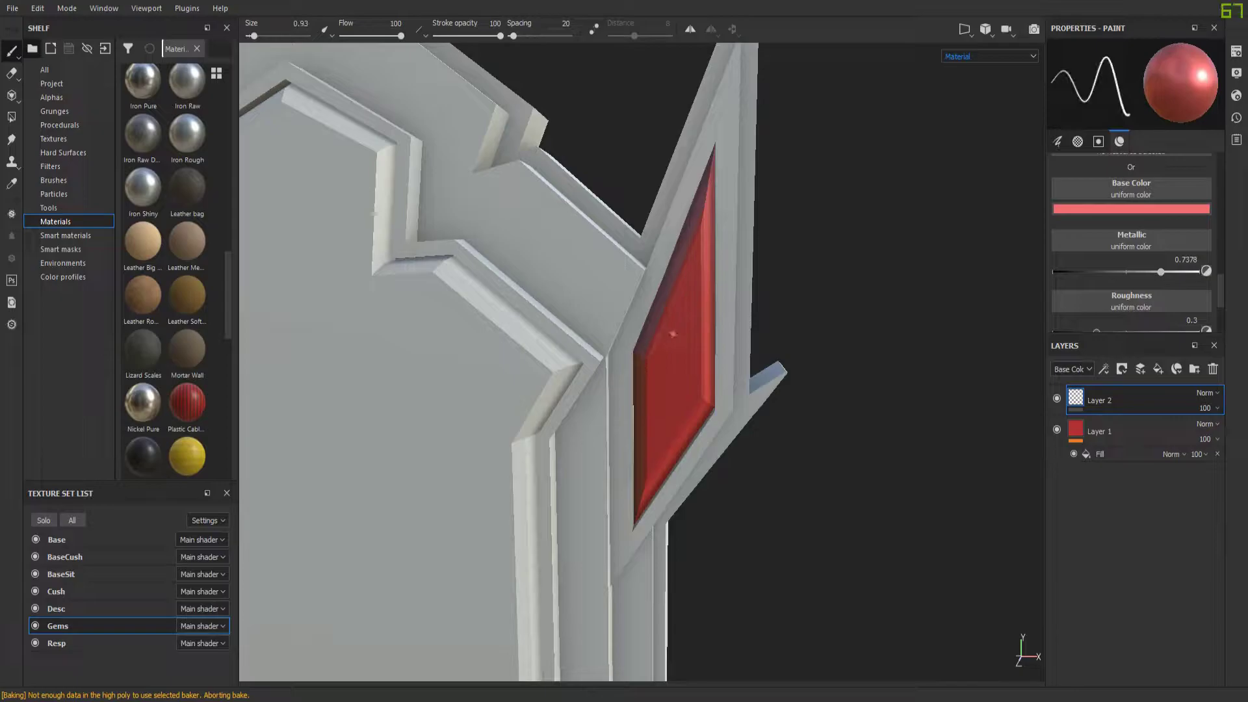
Apply Marble Polished to the red gem and set its opacity to 10
{"action": "scroll", "coordinate": [702, 243], "scroll_direction": "up", "scroll_amount": 2}
{"action": "scroll", "coordinate": [702, 195], "scroll_direction": "up", "scroll_amount": 2}
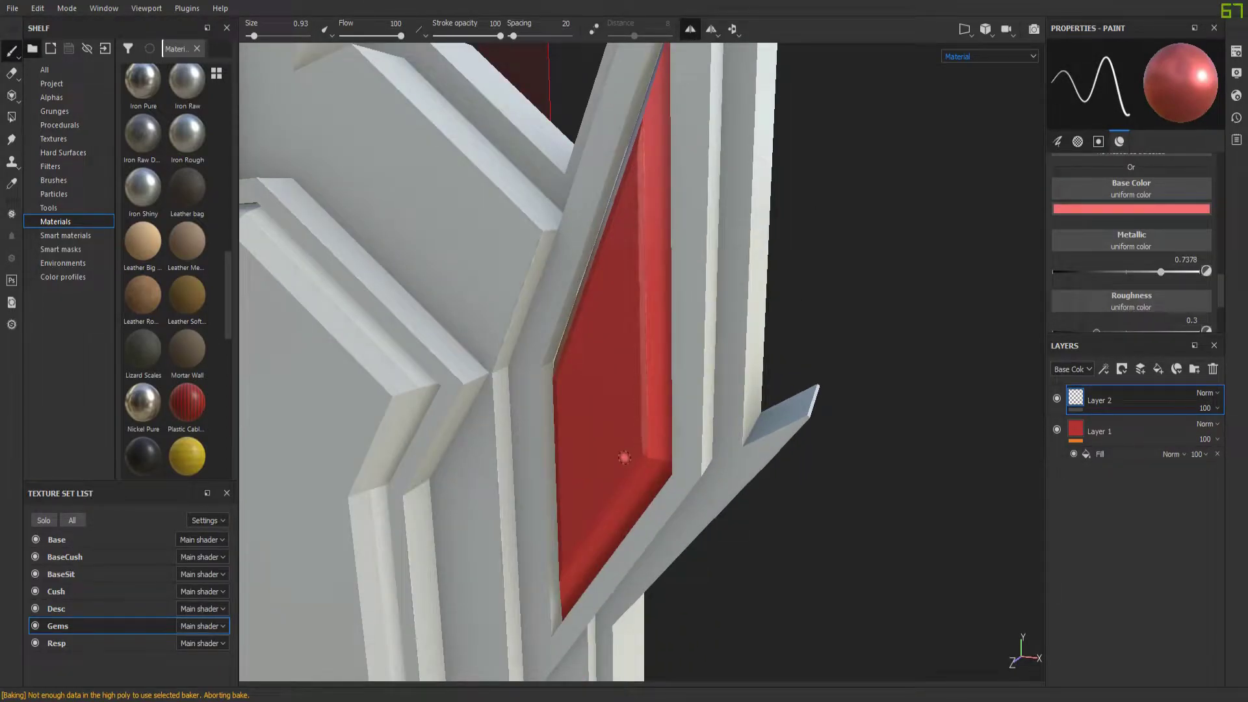
{"action": "mouse_move", "coordinate": [624, 457]}
{"action": "left_mouse_down", "text": "alt"}
{"action": "mouse_move", "coordinate": [886, 451]}
{"action": "mouse_move", "coordinate": [744, 426]}
{"action": "mouse_move", "coordinate": [672, 461]}
{"action": "mouse_move", "coordinate": [543, 178]}
{"action": "left_mouse_up", "text": "alt"}
{"action": "mouse_move", "coordinate": [667, 369]}
{"action": "left_mouse_down", "text": "alt"}
{"action": "mouse_move", "coordinate": [693, 343]}
{"action": "mouse_move", "coordinate": [681, 338]}
{"action": "mouse_move", "coordinate": [665, 455]}
{"action": "mouse_move", "coordinate": [576, 362]}
{"action": "mouse_move", "coordinate": [760, 378]}
{"action": "mouse_move", "coordinate": [807, 298]}
{"action": "left_mouse_up", "text": "alt"}
{"action": "scroll", "coordinate": [577, 362], "scroll_direction": "up", "scroll_amount": 2}
{"action": "scroll", "coordinate": [808, 297], "scroll_direction": "down", "scroll_amount": 2}
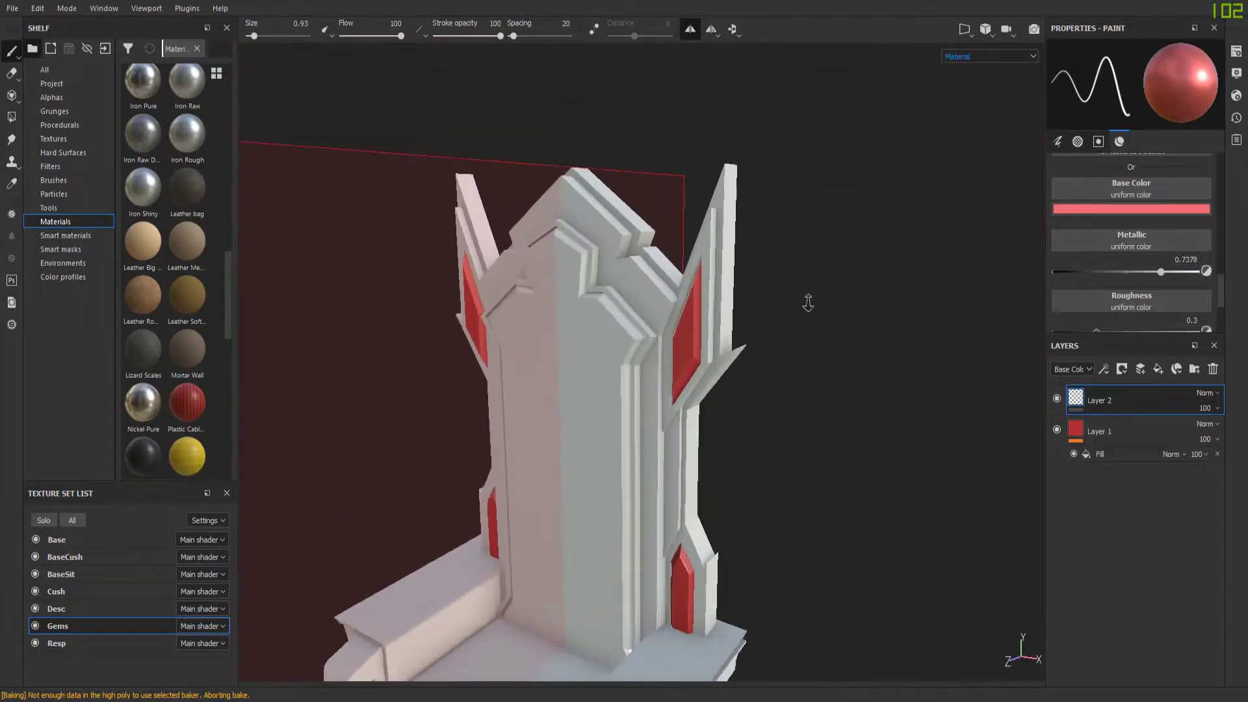
{"action": "scroll", "coordinate": [808, 298], "scroll_direction": "up", "scroll_amount": 3}
{"action": "scroll", "coordinate": [229, 349], "scroll_direction": "down", "scroll_amount": 3}
{"action": "scroll", "coordinate": [229, 195], "scroll_direction": "down", "scroll_amount": 3}
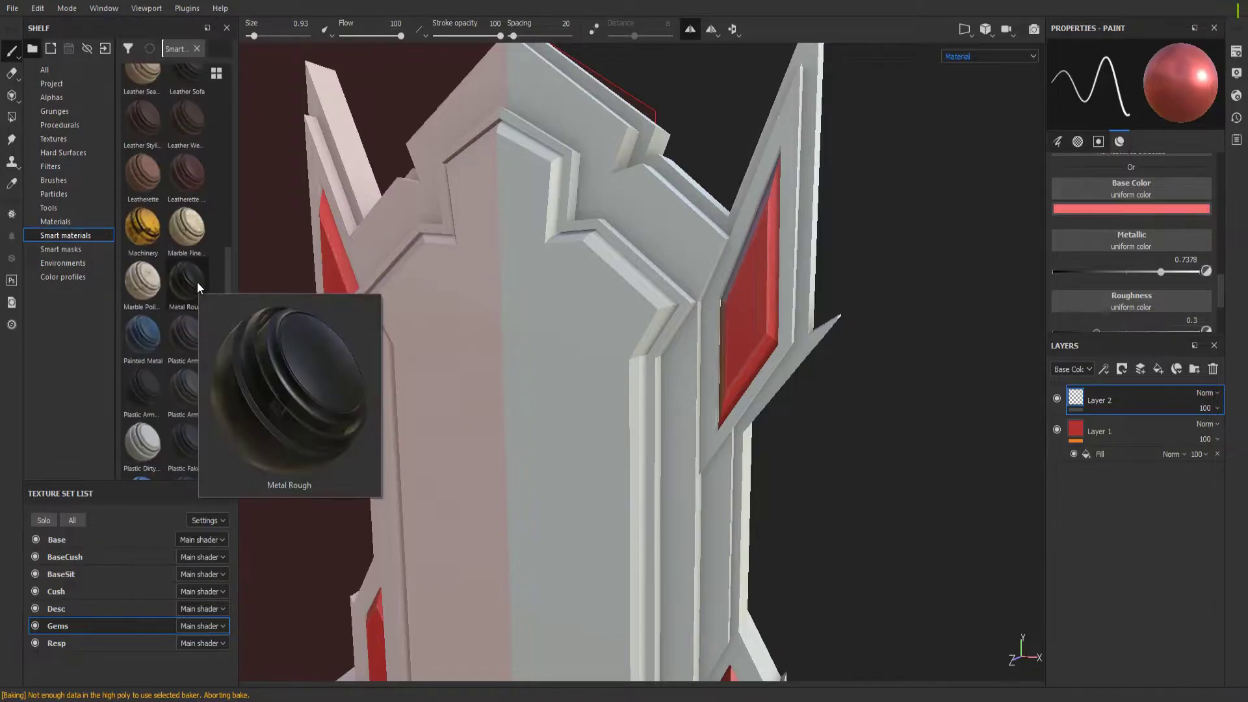
{"action": "left_click_drag", "start_coordinate": [197, 282], "coordinate": [765, 334]}
{"action": "left_click", "coordinate": [60, 248]}
{"action": "left_click_drag", "start_coordinate": [777, 392], "coordinate": [669, 457], "text": "alt"}
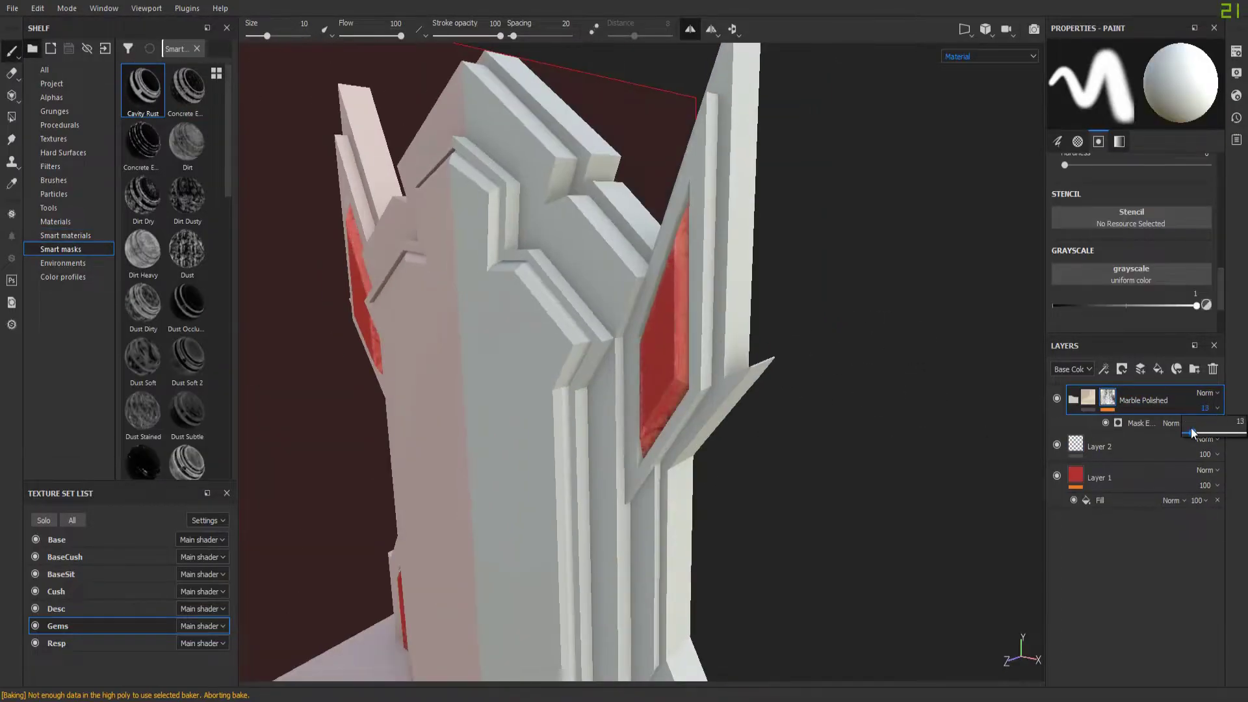
Add the Aluminium Anodized Red smart material on top of the gems
{"action": "scroll", "coordinate": [232, 380], "scroll_direction": "up", "scroll_amount": 3}
{"action": "left_click_drag", "start_coordinate": [143, 84], "coordinate": [788, 209]}
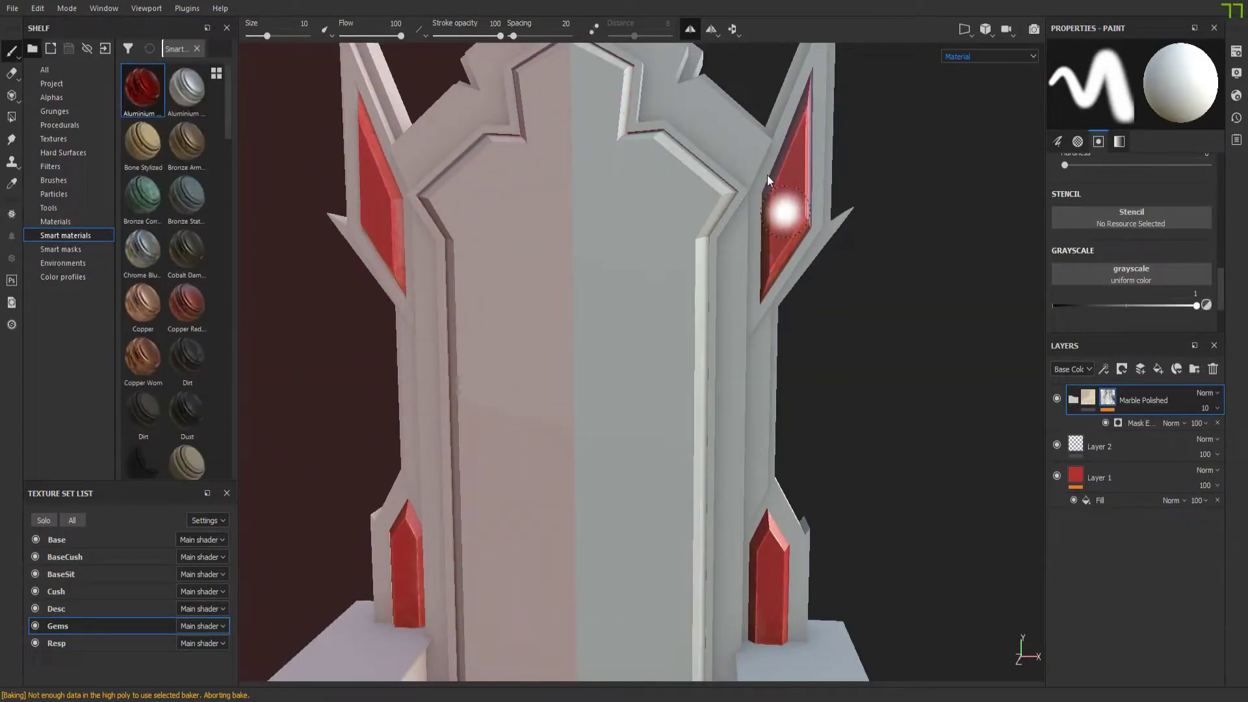
{"action": "left_click", "coordinate": [60, 249]}
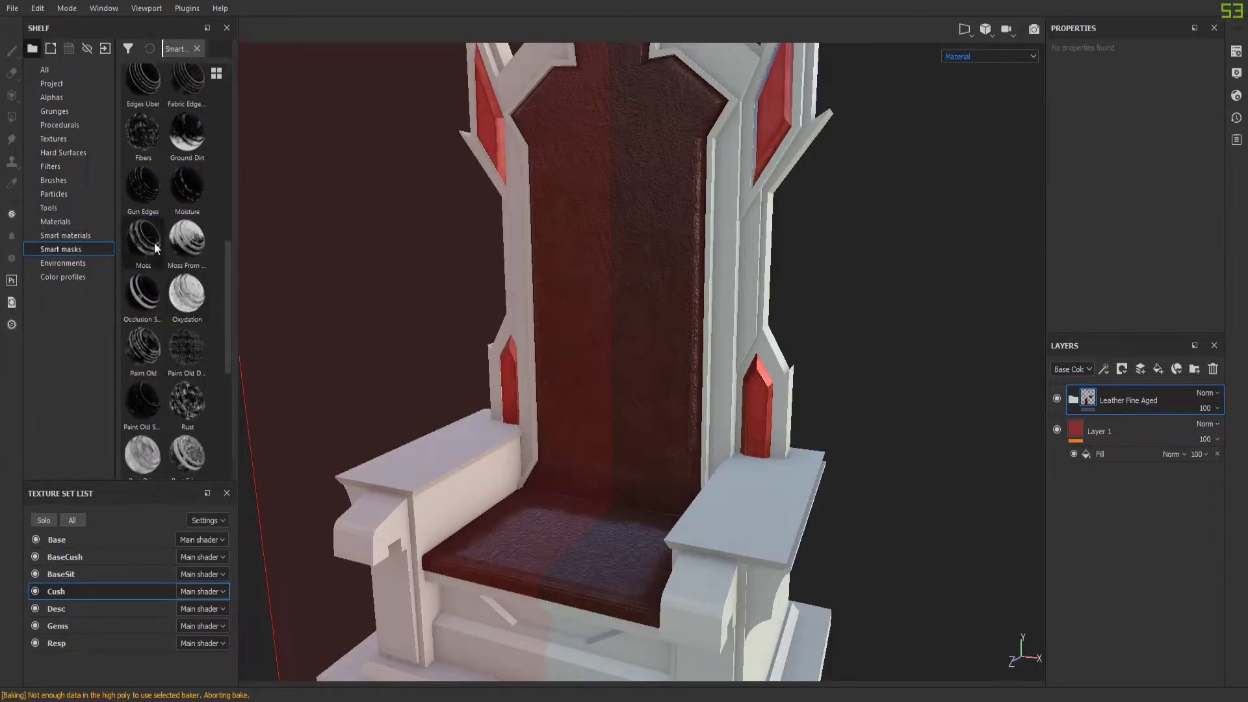
Mask the aged leather with Edges Blur and add the Dirt smart material over the cushion
{"action": "left_click_drag", "start_coordinate": [154, 243], "coordinate": [1210, 413]}
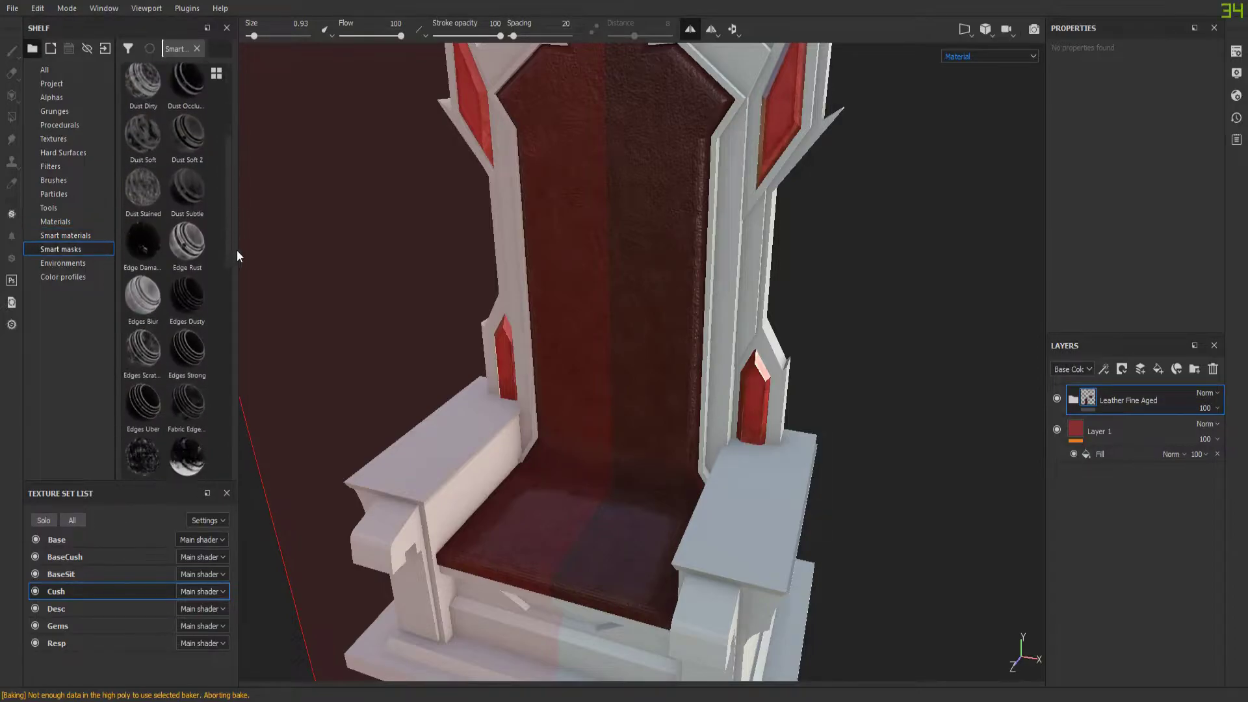
{"action": "left_click_drag", "start_coordinate": [143, 296], "coordinate": [1144, 399]}
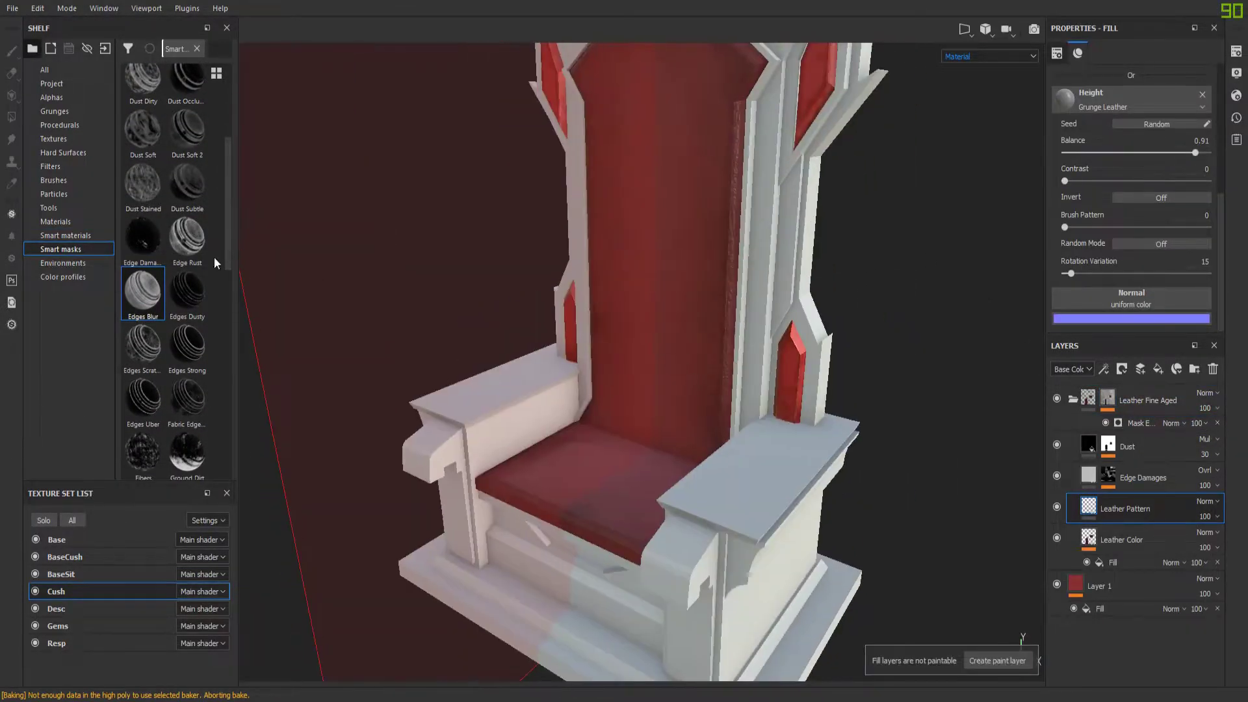
{"action": "left_click", "coordinate": [65, 235]}
{"action": "left_click_drag", "start_coordinate": [143, 208], "coordinate": [562, 335]}
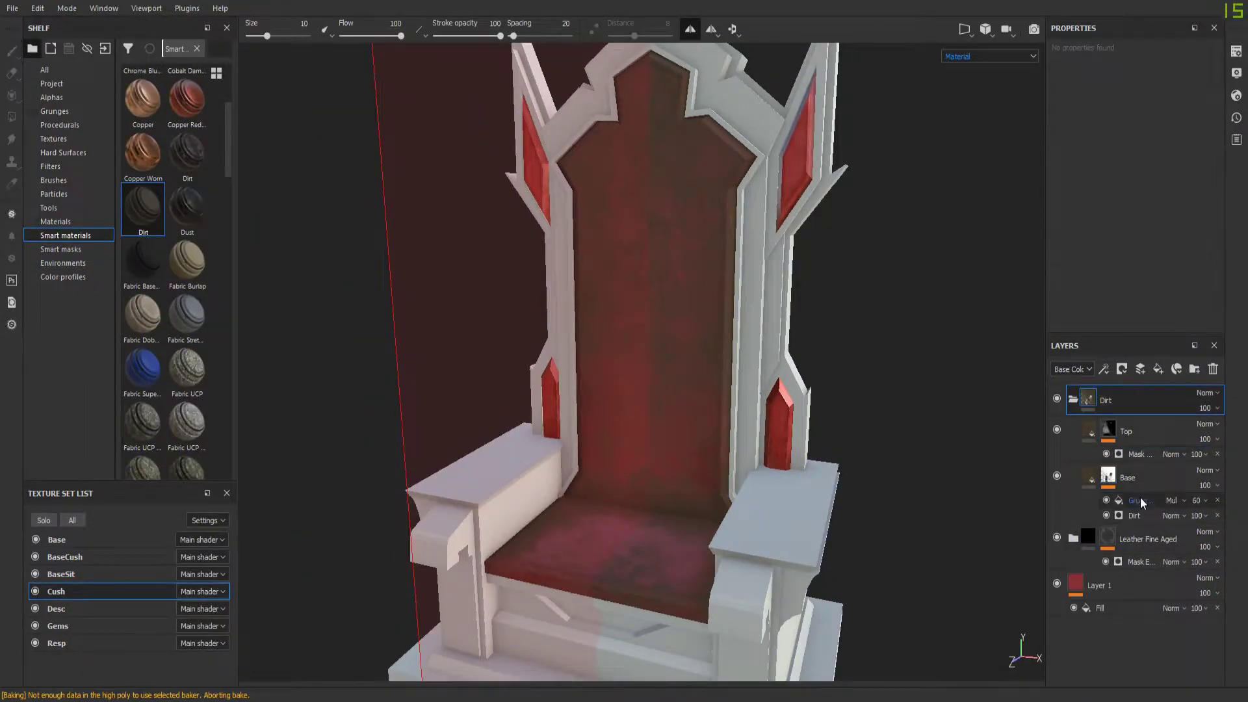
Adjust the Top dirt layer's mask and set the Dirt folder opacity to 36
{"action": "left_click", "coordinate": [1137, 454]}
{"action": "scroll", "coordinate": [1138, 195], "scroll_direction": "down", "scroll_amount": 5}
{"action": "left_click_drag", "start_coordinate": [1206, 186], "coordinate": [1195, 186]}
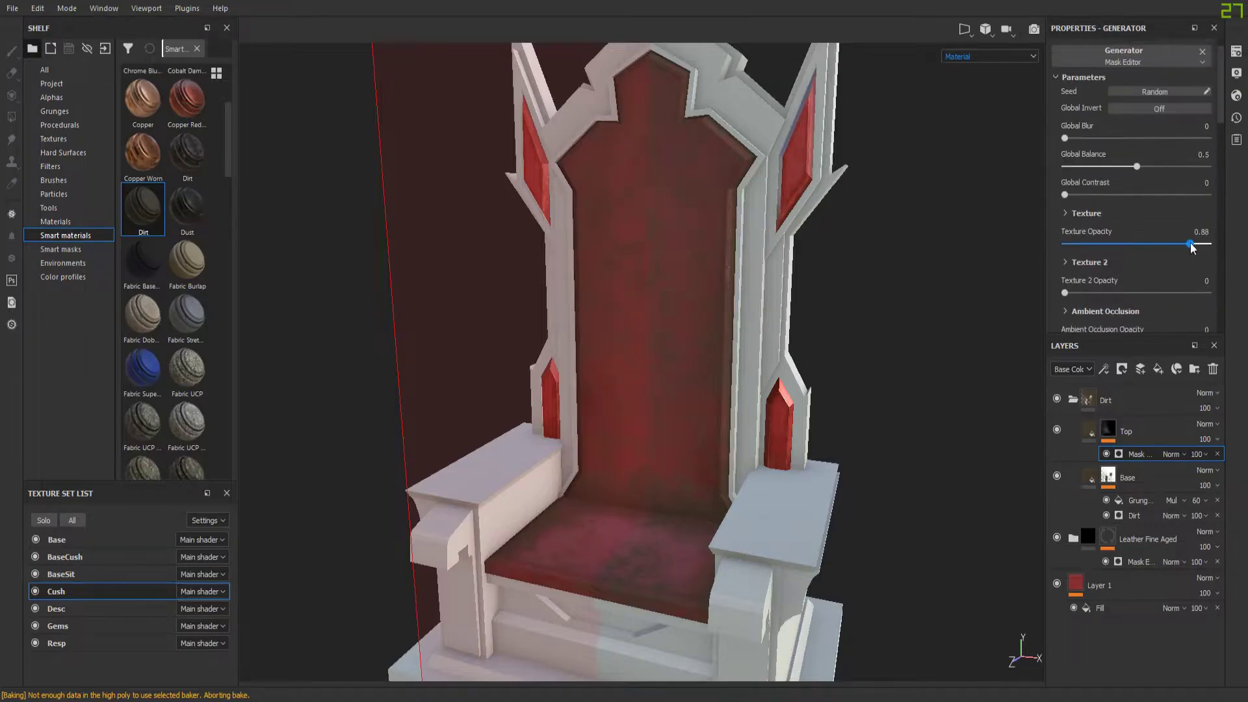
{"action": "left_click", "coordinate": [1126, 431]}
{"action": "left_click_drag", "start_coordinate": [1116, 487], "coordinate": [1090, 430]}
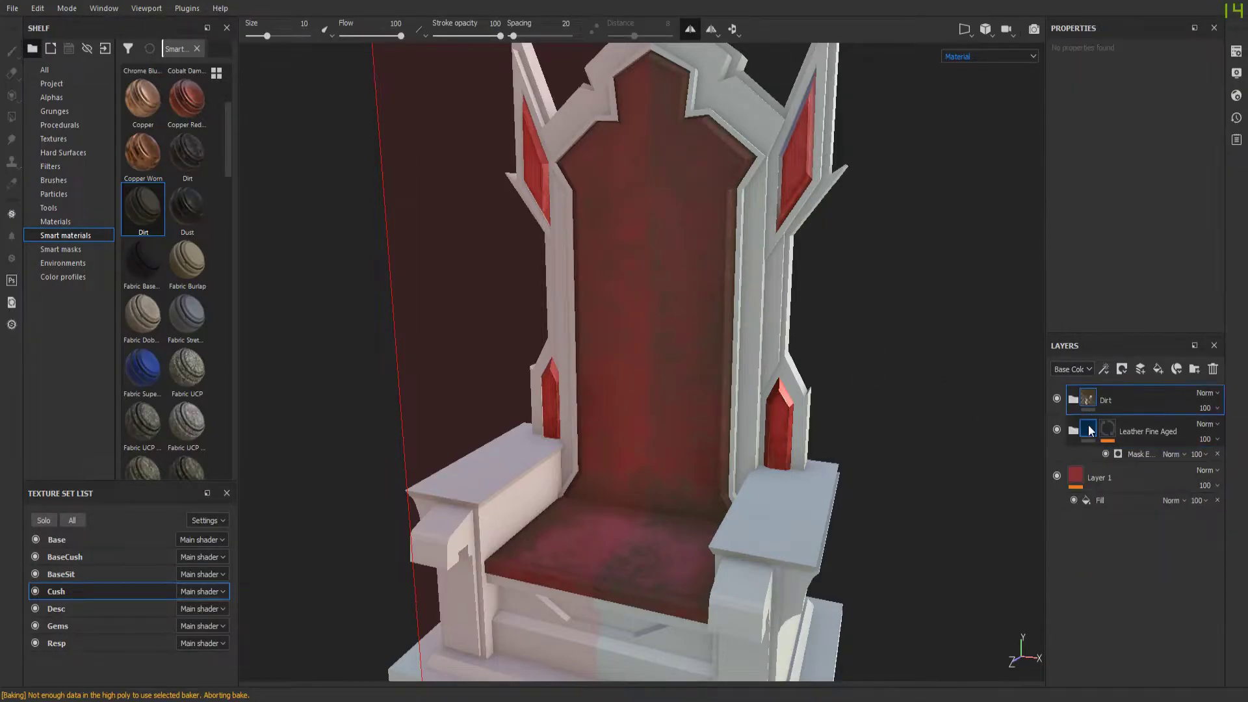
{"action": "left_click_drag", "start_coordinate": [710, 264], "coordinate": [650, 292], "text": "alt"}
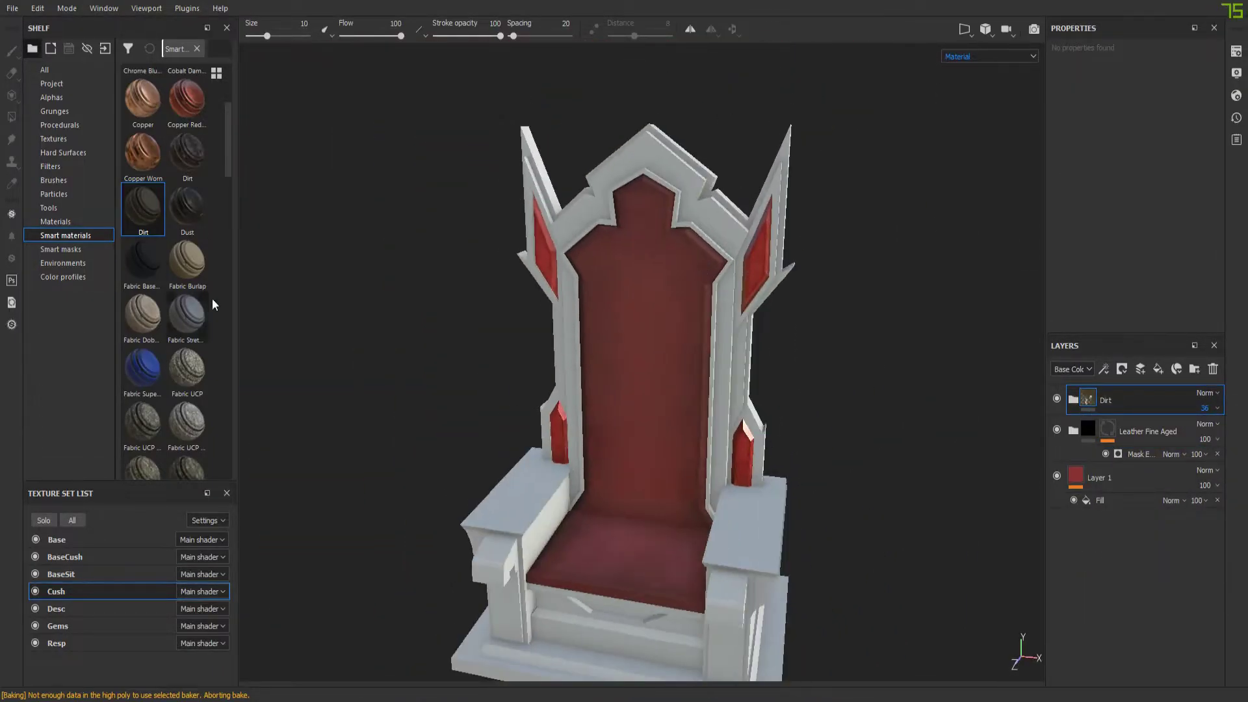
{"action": "left_click", "coordinate": [56, 642]}
{"action": "left_click", "coordinate": [1103, 369]}
Give Layer 1 of the Resp frame a near-black dark brown fill
{"action": "left_click", "coordinate": [1120, 421]}
{"action": "left_click", "coordinate": [1131, 117]}
{"action": "left_click", "coordinate": [1076, 260]}
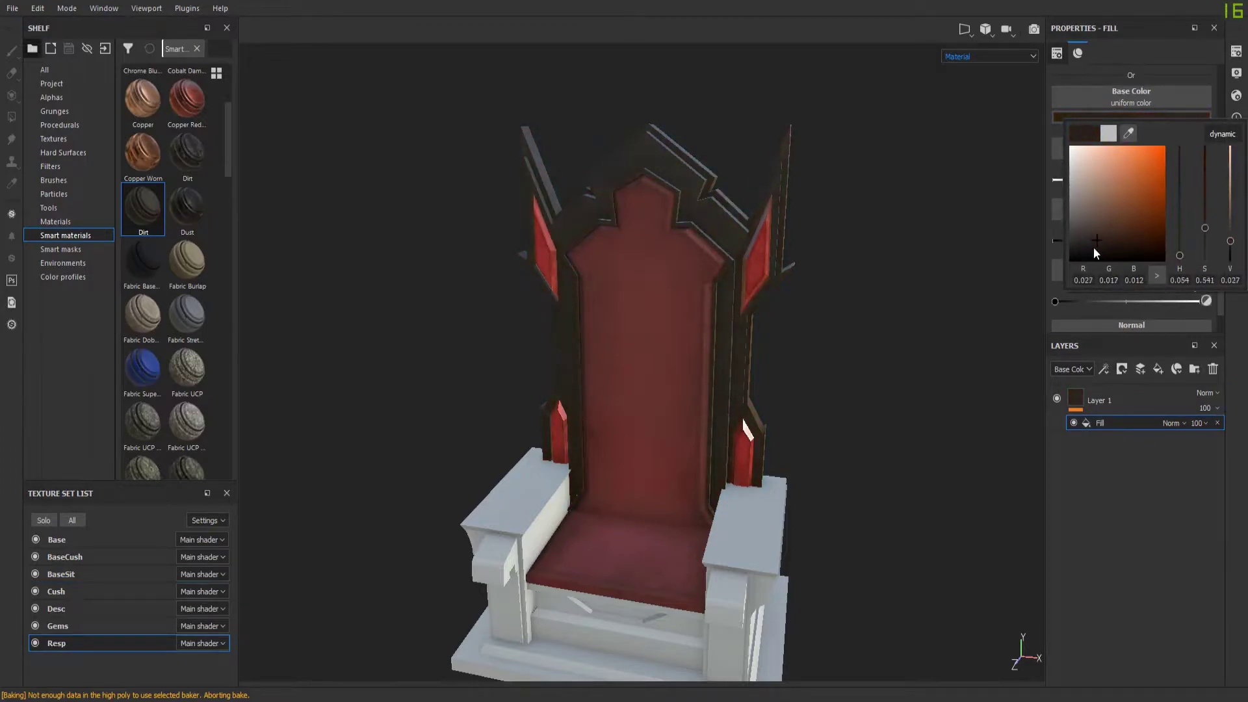
{"action": "left_click_drag", "start_coordinate": [747, 293], "coordinate": [806, 306], "text": "alt"}
{"action": "left_click", "coordinate": [1131, 117]}
{"action": "left_click", "coordinate": [1106, 246]}
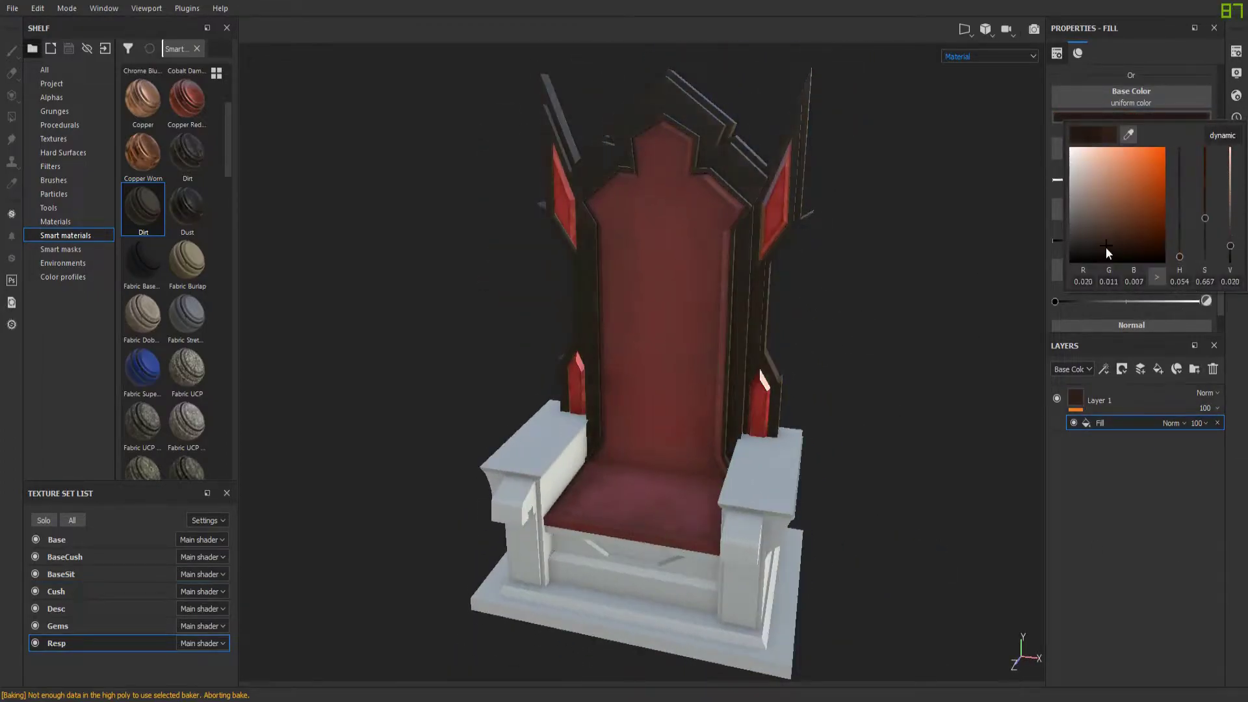
{"action": "left_click_drag", "start_coordinate": [1174, 272], "coordinate": [1107, 235]}
{"action": "left_click_drag", "start_coordinate": [650, 324], "coordinate": [748, 311], "text": "alt"}
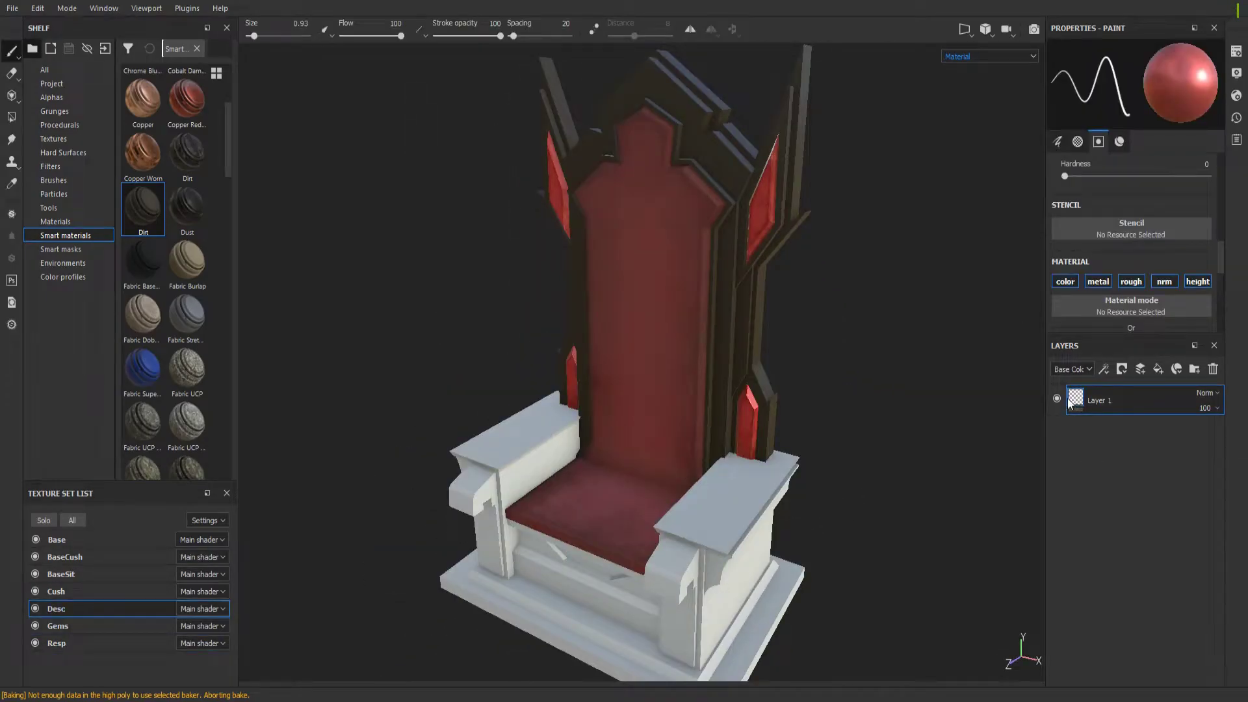
Fill the Desc armrests with the same dark brown sampled from the Resp frame
{"action": "right_click", "coordinate": [1071, 403]}
{"action": "left_click", "coordinate": [1131, 423]}
{"action": "left_click", "coordinate": [1131, 117]}
{"action": "left_click", "coordinate": [1069, 256]}
{"action": "left_click_drag", "start_coordinate": [624, 381], "coordinate": [732, 390], "text": "alt"}
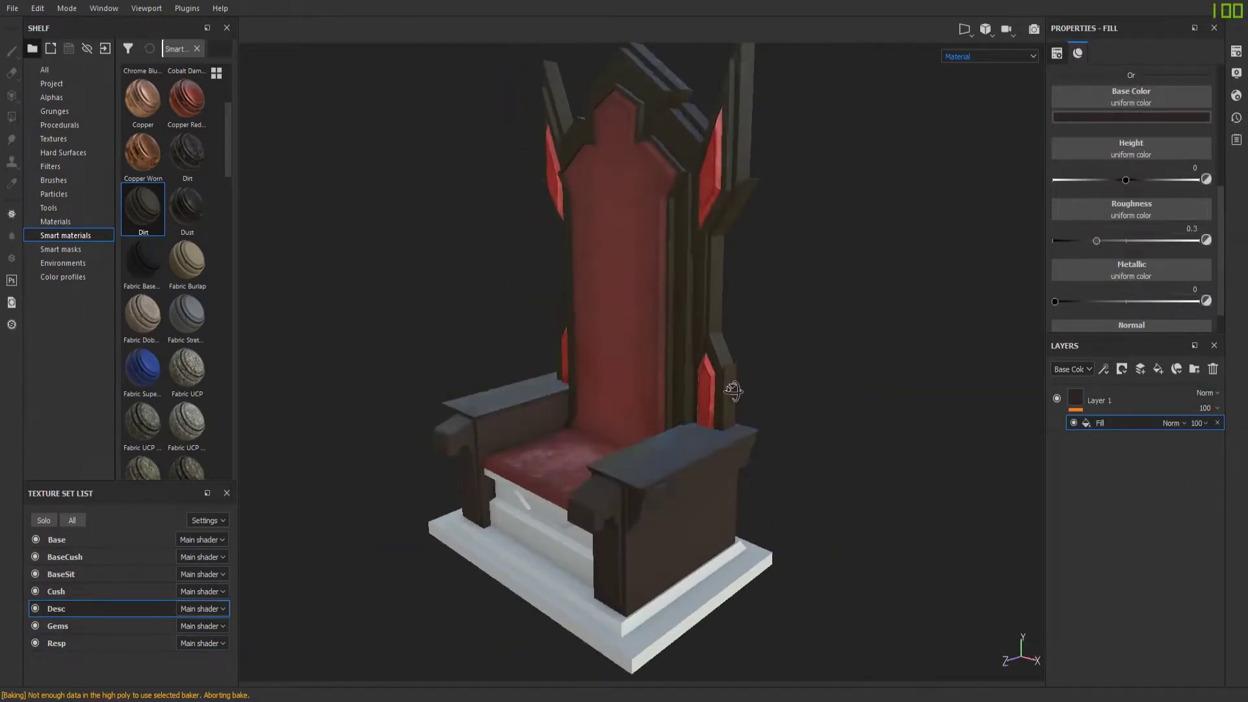
{"action": "left_click", "coordinate": [1131, 117]}
{"action": "left_click", "coordinate": [56, 643]}
{"action": "left_click", "coordinate": [1131, 117]}
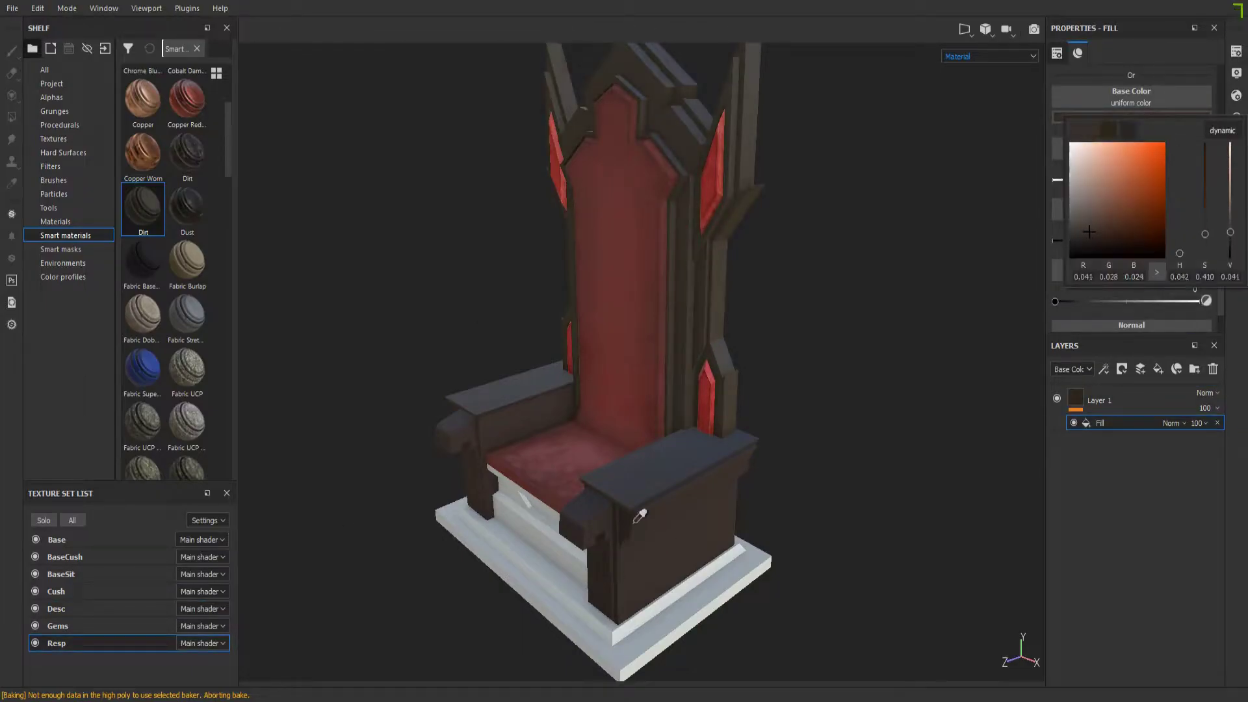
{"action": "left_click", "coordinate": [56, 608]}
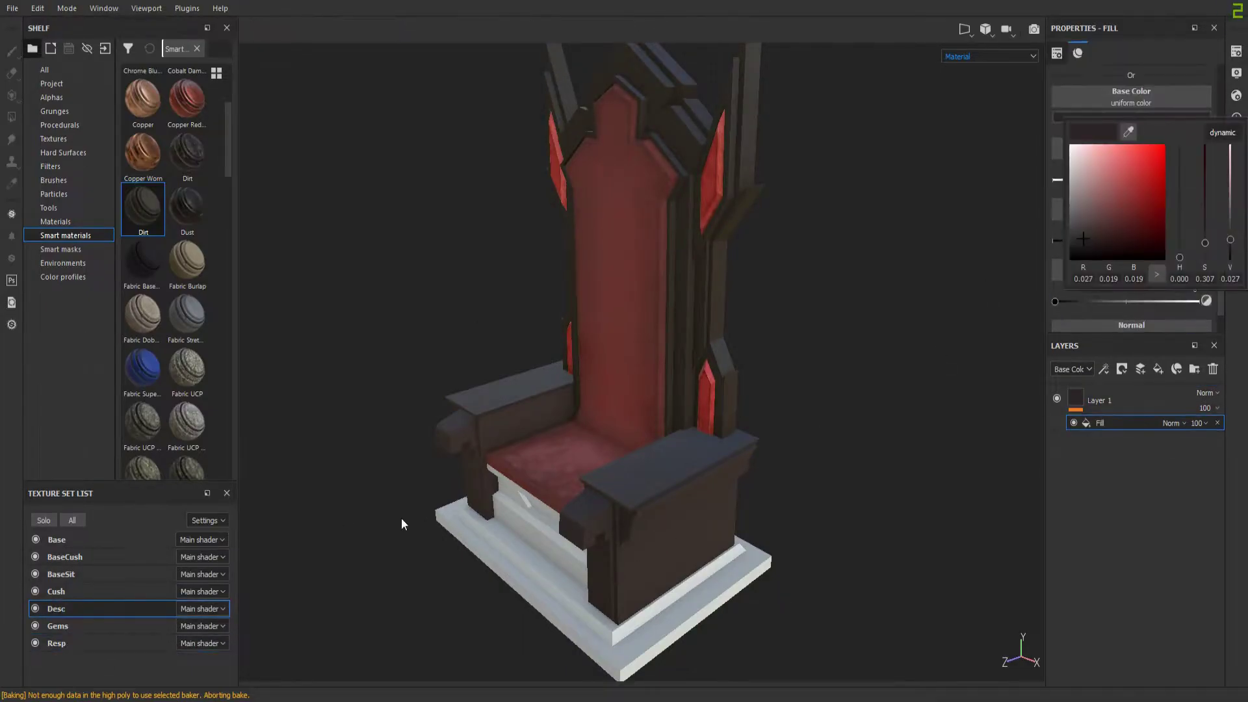
{"action": "left_click", "coordinate": [56, 643]}
{"action": "left_click", "coordinate": [1131, 116]}
{"action": "left_click_drag", "start_coordinate": [552, 396], "coordinate": [602, 400], "text": "alt"}
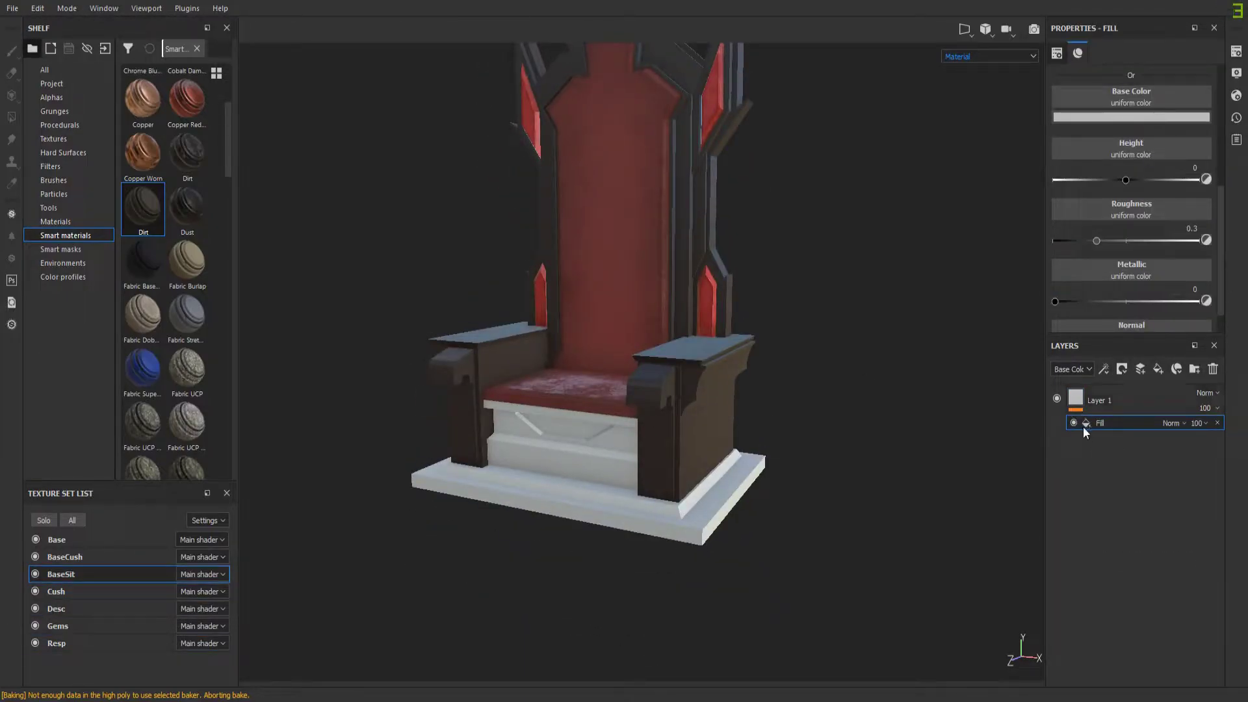
Darken the BaseSit seat base fill colour
{"action": "left_click", "coordinate": [1130, 117]}
{"action": "mouse_move", "coordinate": [1090, 212]}
{"action": "left_mouse_down"}
{"action": "mouse_move", "coordinate": [1070, 295]}
{"action": "mouse_move", "coordinate": [1140, 279]}
{"action": "left_mouse_up"}
{"action": "left_click", "coordinate": [1131, 117]}
{"action": "left_click_drag", "start_coordinate": [585, 403], "coordinate": [481, 447], "text": "alt"}
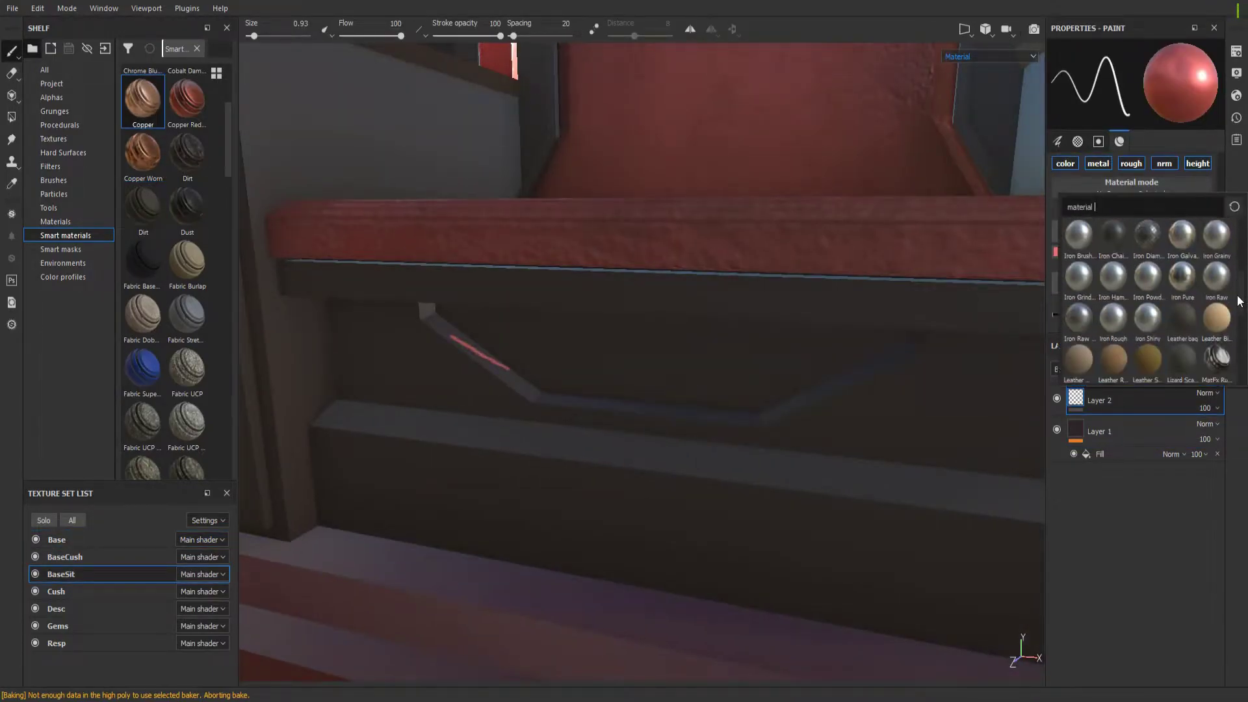
Select Wood Walnut, isolate BaseSit and size the brush for the seat plank edges
{"action": "left_click", "coordinate": [1148, 359]}
{"action": "left_click_drag", "start_coordinate": [475, 281], "coordinate": [412, 295], "text": "alt"}
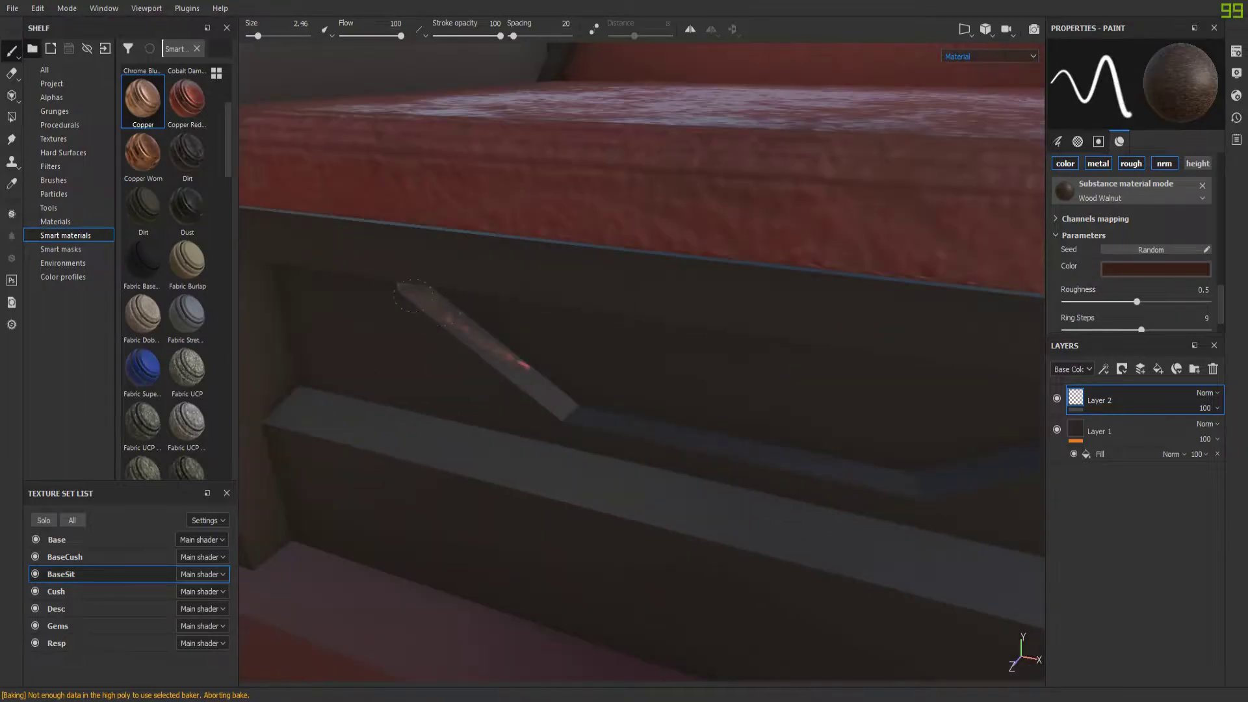
{"action": "left_click_drag", "start_coordinate": [726, 441], "coordinate": [719, 314], "text": "alt"}
{"action": "left_click", "coordinate": [44, 520]}
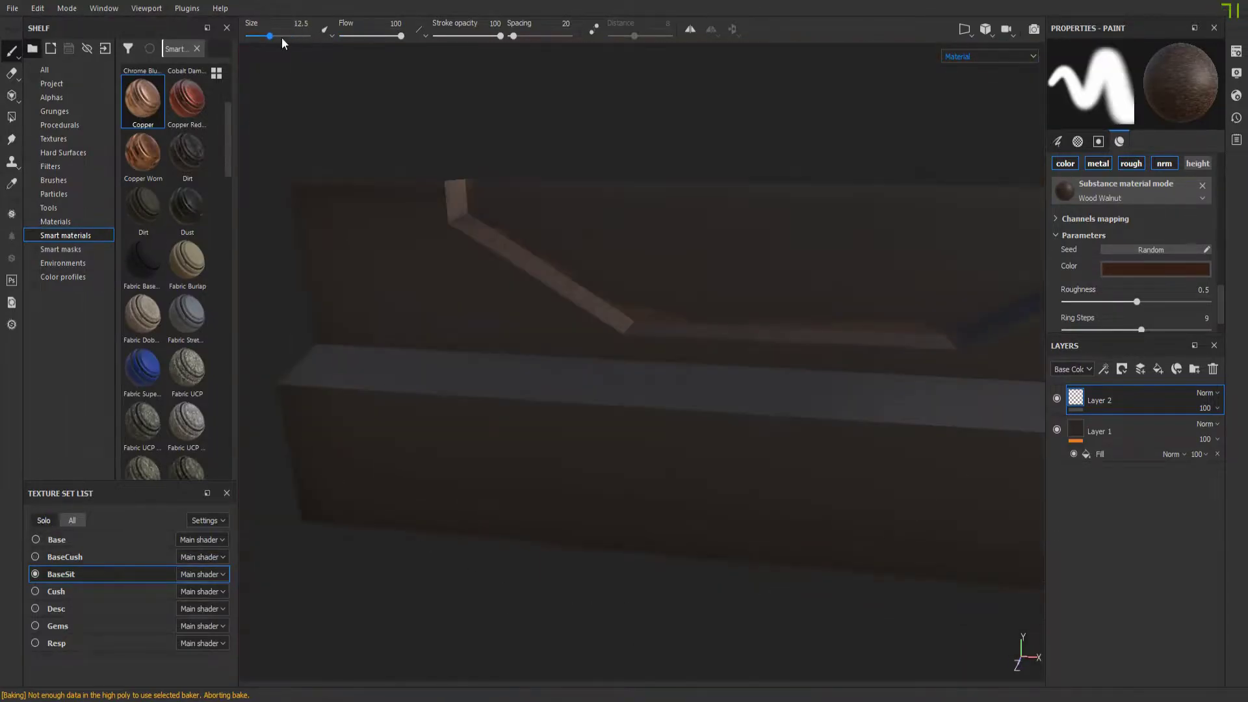
{"action": "key", "text": "bracketright"}
{"action": "key", "text": "bracketright"}
{"action": "key", "text": "bracketright"}
{"action": "left_click_drag", "start_coordinate": [849, 286], "coordinate": [454, 264], "text": "alt"}
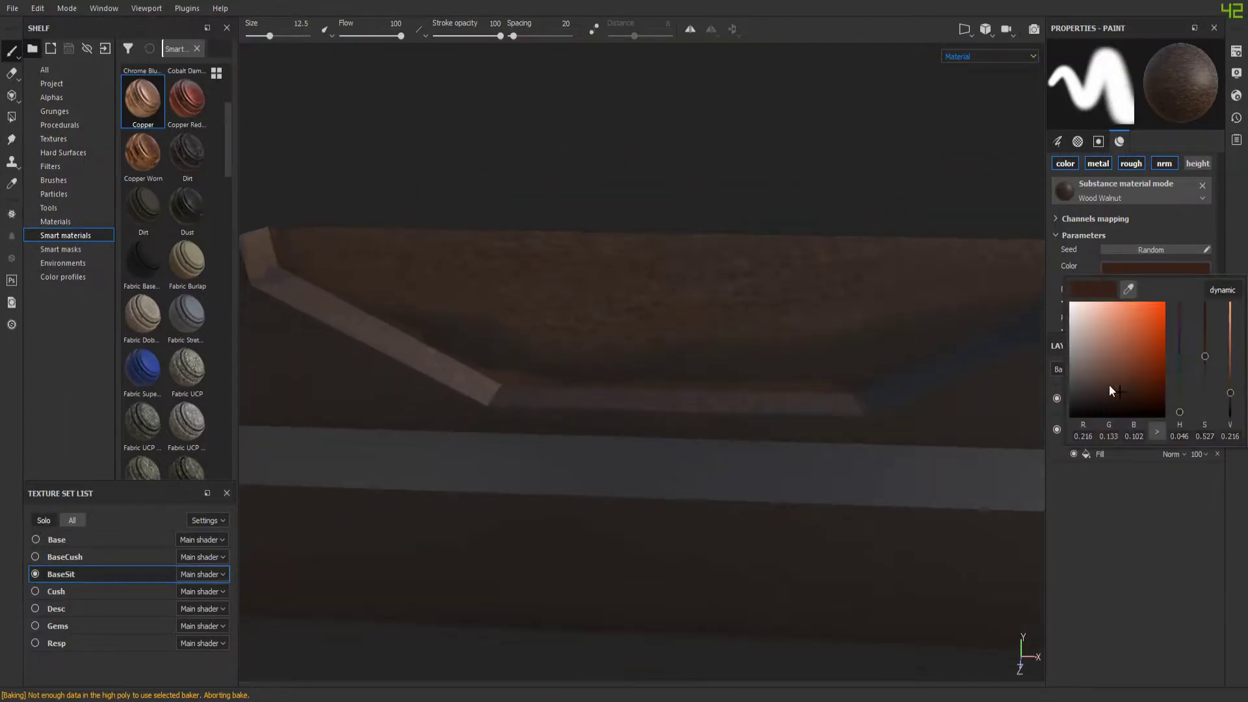
{"action": "middle_click_drag", "start_coordinate": [657, 334], "coordinate": [943, 283], "text": "alt"}
{"action": "left_click_drag", "start_coordinate": [943, 283], "coordinate": [628, 307], "text": "alt"}
{"action": "key", "text": "bracketleft"}
{"action": "key", "text": "bracketleft"}
{"action": "key", "text": "bracketleft"}
{"action": "left_click_drag", "start_coordinate": [393, 409], "coordinate": [655, 453], "text": "alt"}
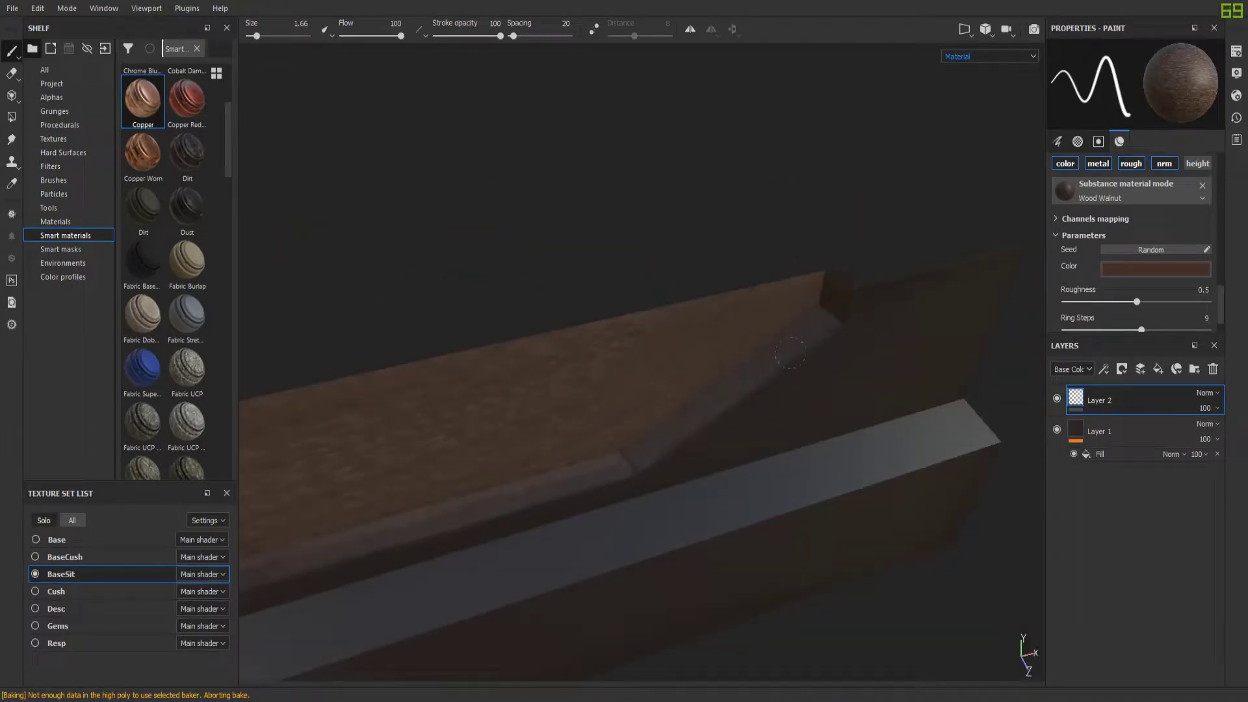
{"action": "mouse_move", "coordinate": [789, 353]}
{"action": "left_mouse_down", "text": "alt"}
{"action": "mouse_move", "coordinate": [607, 470]}
{"action": "mouse_move", "coordinate": [881, 429]}
{"action": "mouse_move", "coordinate": [510, 279]}
{"action": "mouse_move", "coordinate": [715, 325]}
{"action": "left_mouse_up", "text": "alt"}
Darken the walnut colour, lower stroke opacity to 48 and view the whole throne
{"action": "left_click", "coordinate": [1155, 268]}
{"action": "left_click", "coordinate": [1121, 397]}
{"action": "left_click", "coordinate": [1240, 54]}
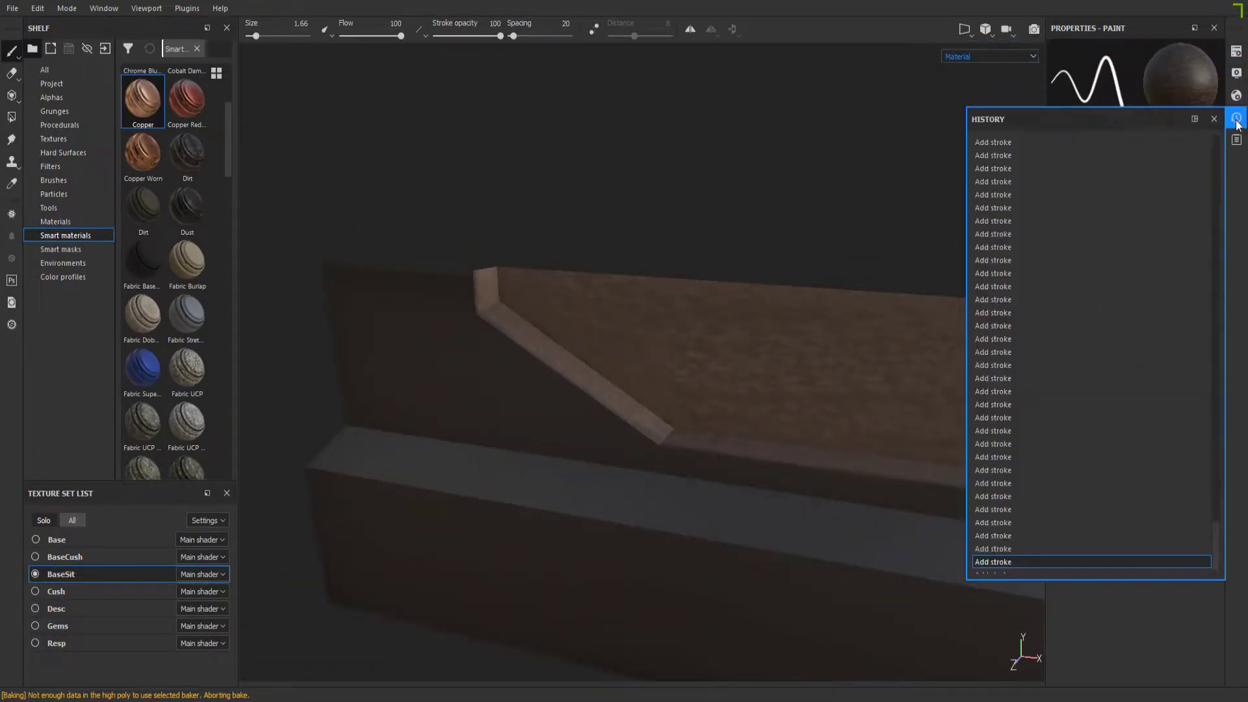
{"action": "mouse_move", "coordinate": [660, 193]}
{"action": "left_mouse_down", "text": "alt"}
{"action": "mouse_move", "coordinate": [689, 423]}
{"action": "mouse_move", "coordinate": [573, 375]}
{"action": "left_mouse_up", "text": "alt"}
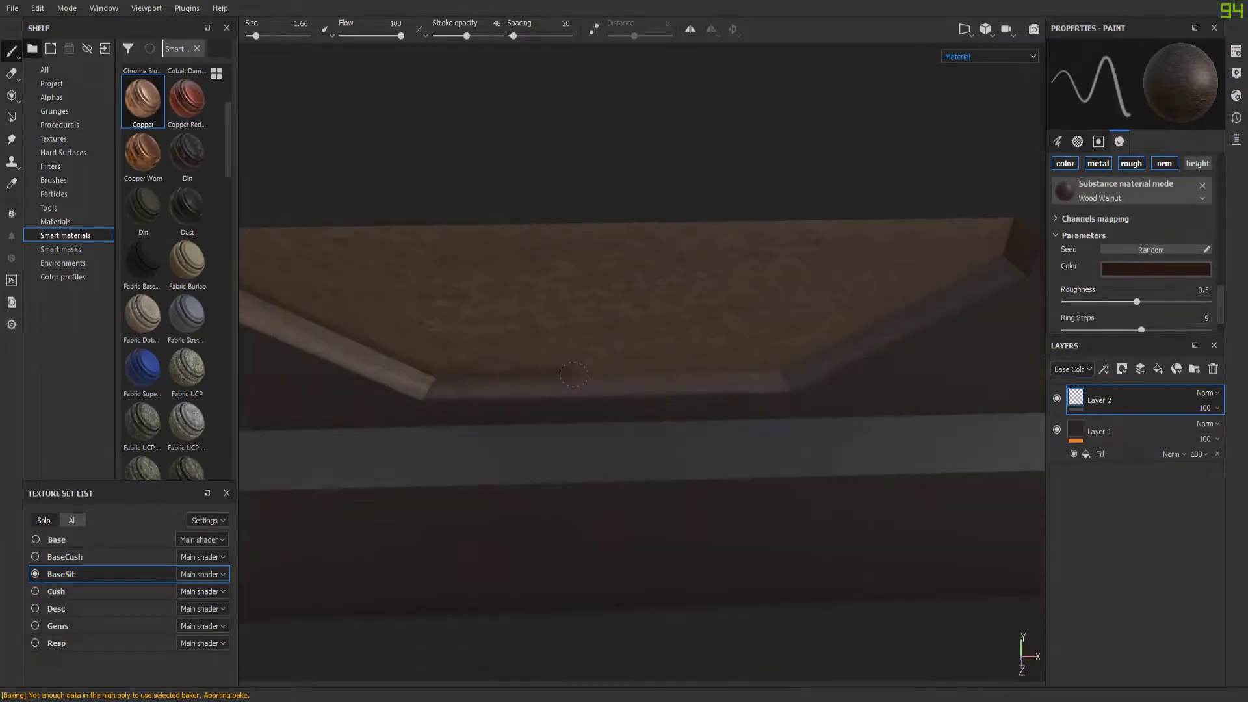
{"action": "left_click", "coordinate": [73, 520]}
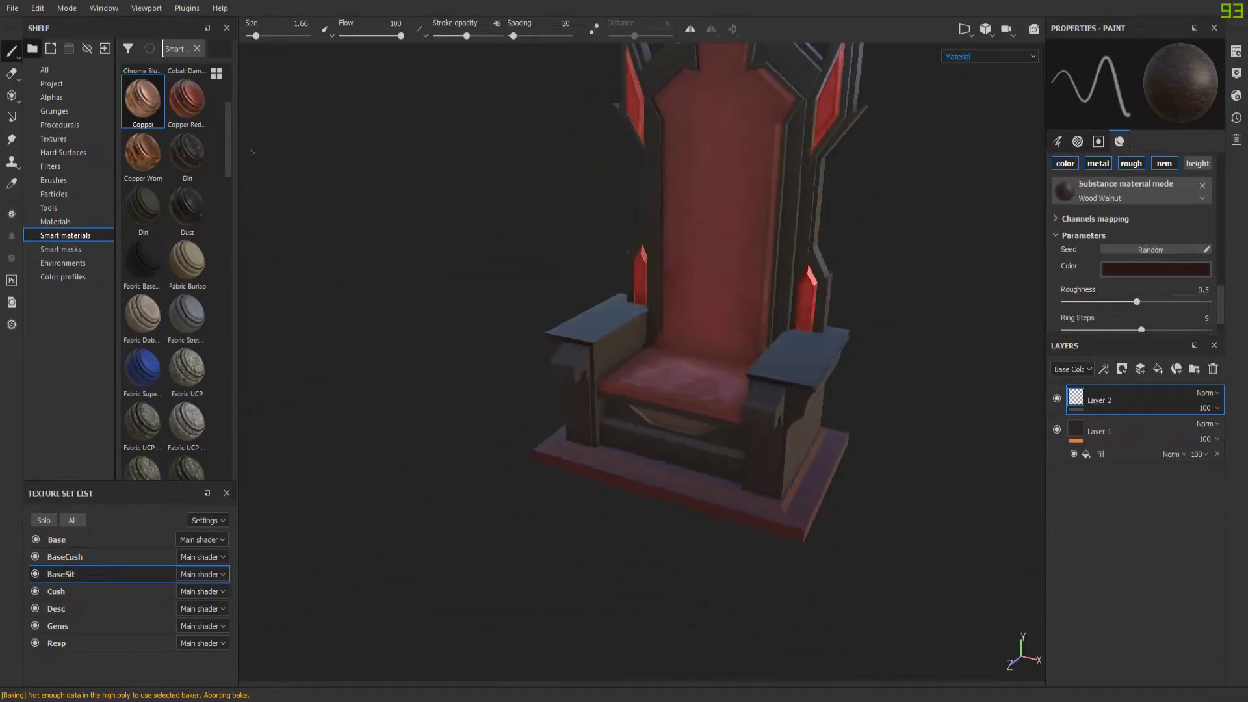
{"action": "scroll", "coordinate": [176, 273], "scroll_direction": "down", "scroll_amount": 3}
{"action": "left_click_drag", "start_coordinate": [142, 448], "coordinate": [579, 417]}
{"action": "scroll", "coordinate": [577, 345], "scroll_direction": "up", "scroll_amount": 3}
Instance the Desc set's Wood Walnut layer to BaseCush, BaseSit and Resp
{"action": "left_click", "coordinate": [1105, 510]}
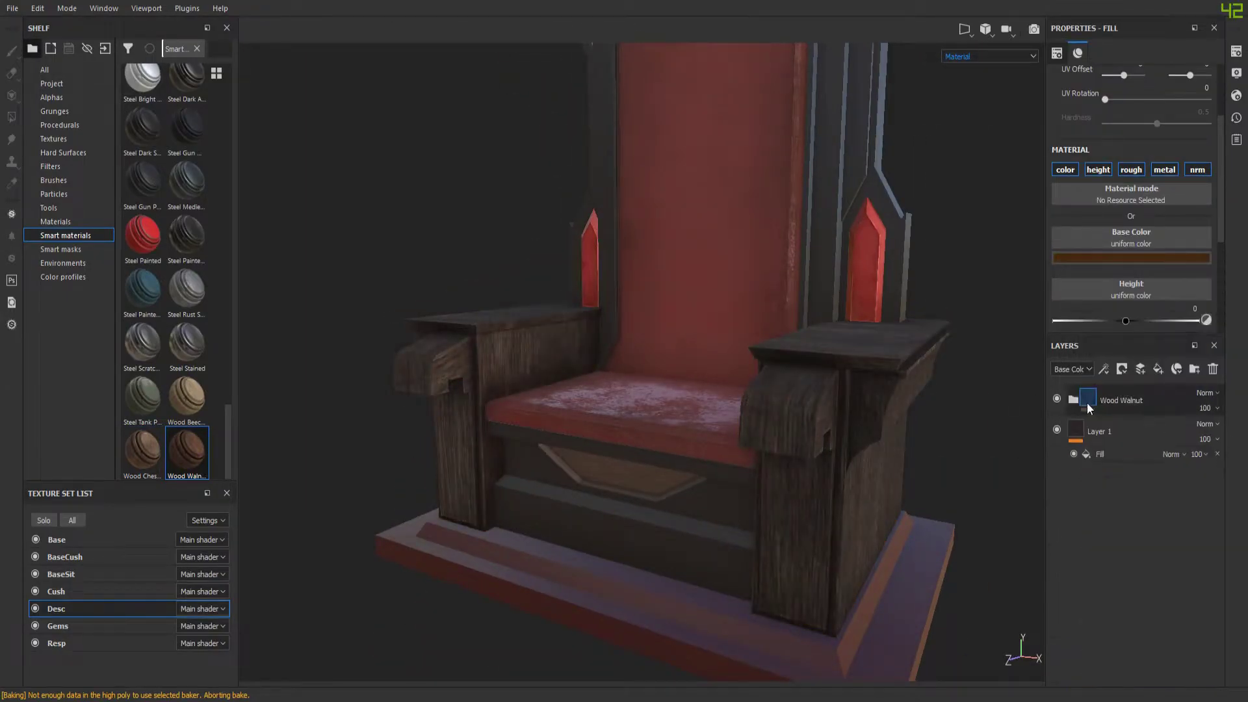
{"action": "scroll", "coordinate": [1211, 462], "scroll_direction": "down", "scroll_amount": 2}
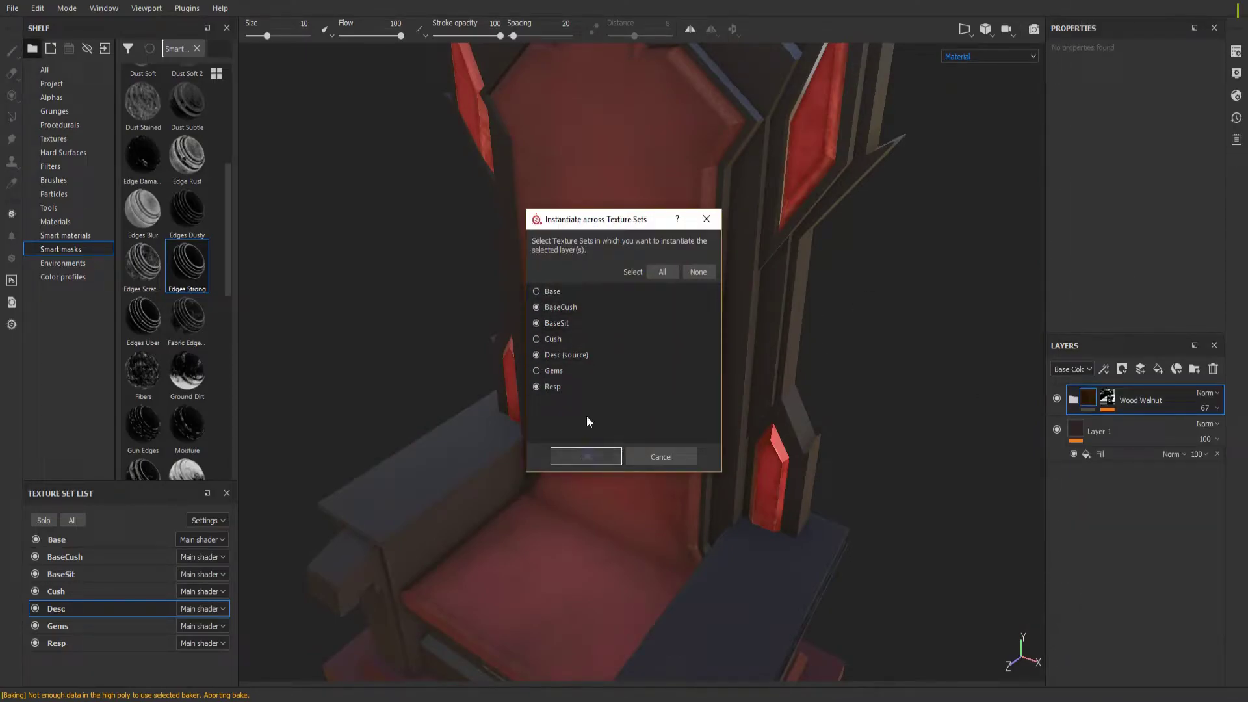
{"action": "left_click", "coordinate": [586, 456]}
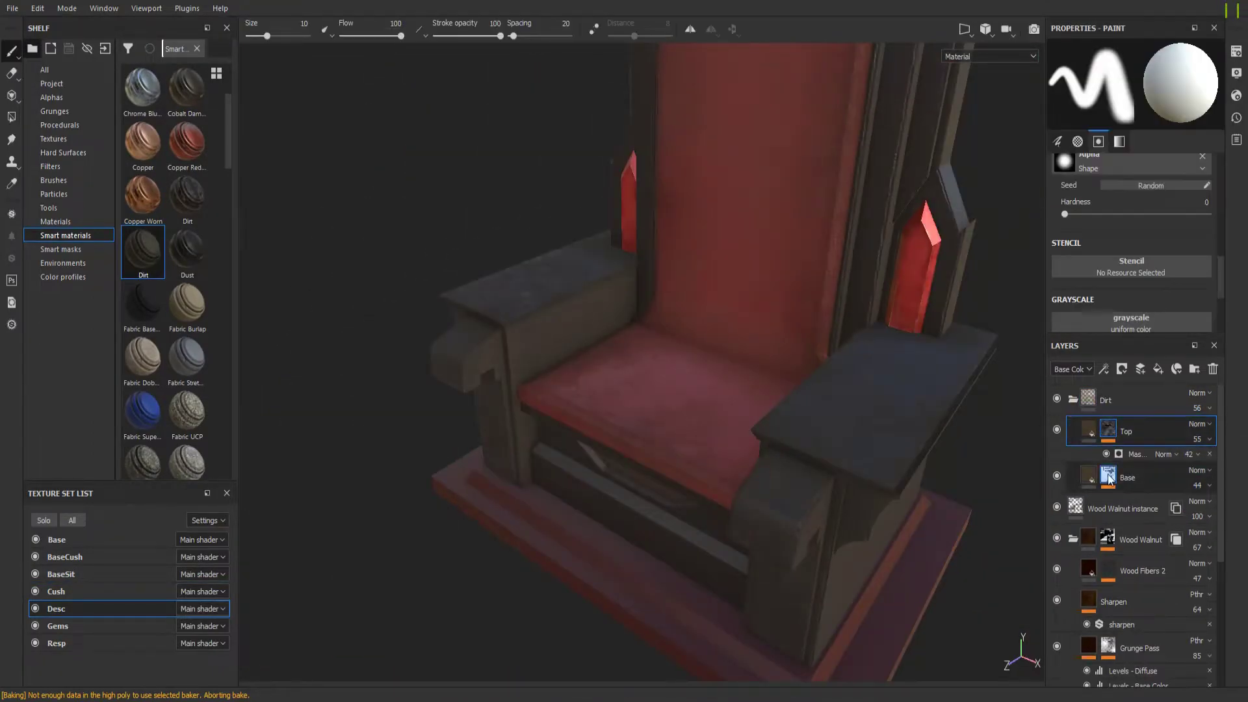
Instance the Dirt folder across all texture sets
{"action": "left_click_drag", "start_coordinate": [715, 325], "coordinate": [585, 312], "text": "alt"}
{"action": "right_click", "coordinate": [1105, 399]}
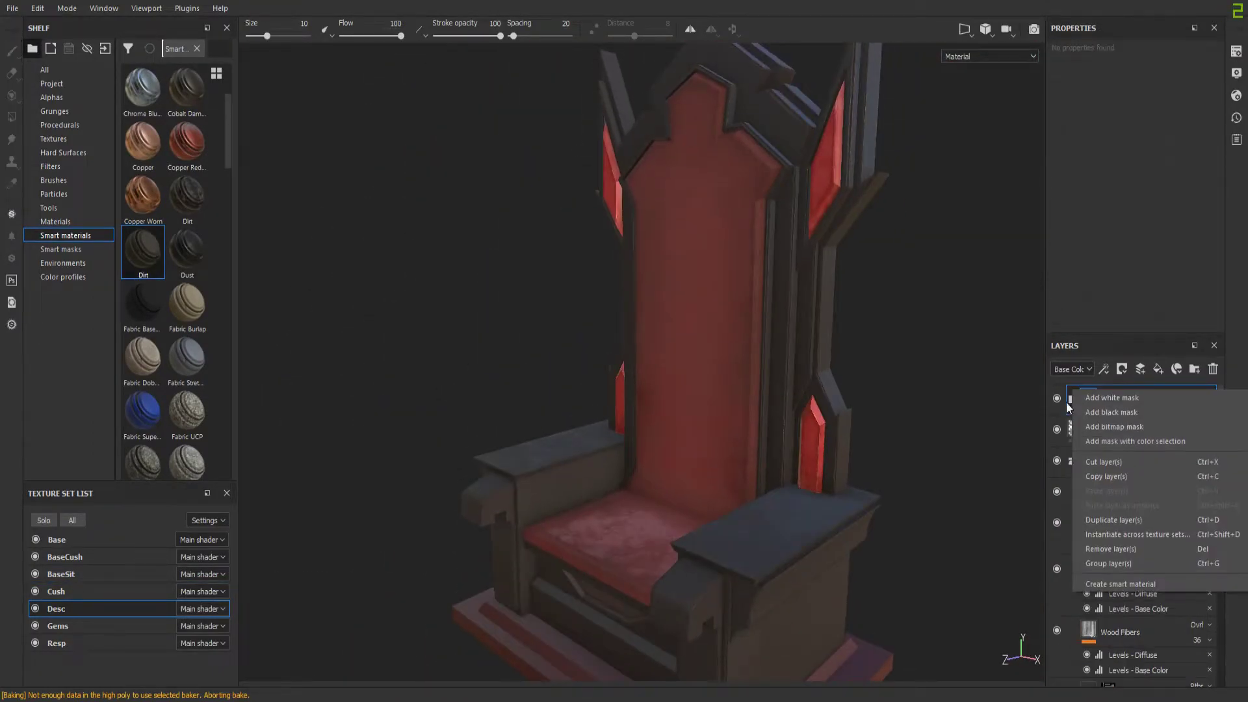
{"action": "left_click", "coordinate": [1118, 416]}
{"action": "left_click", "coordinate": [585, 456]}
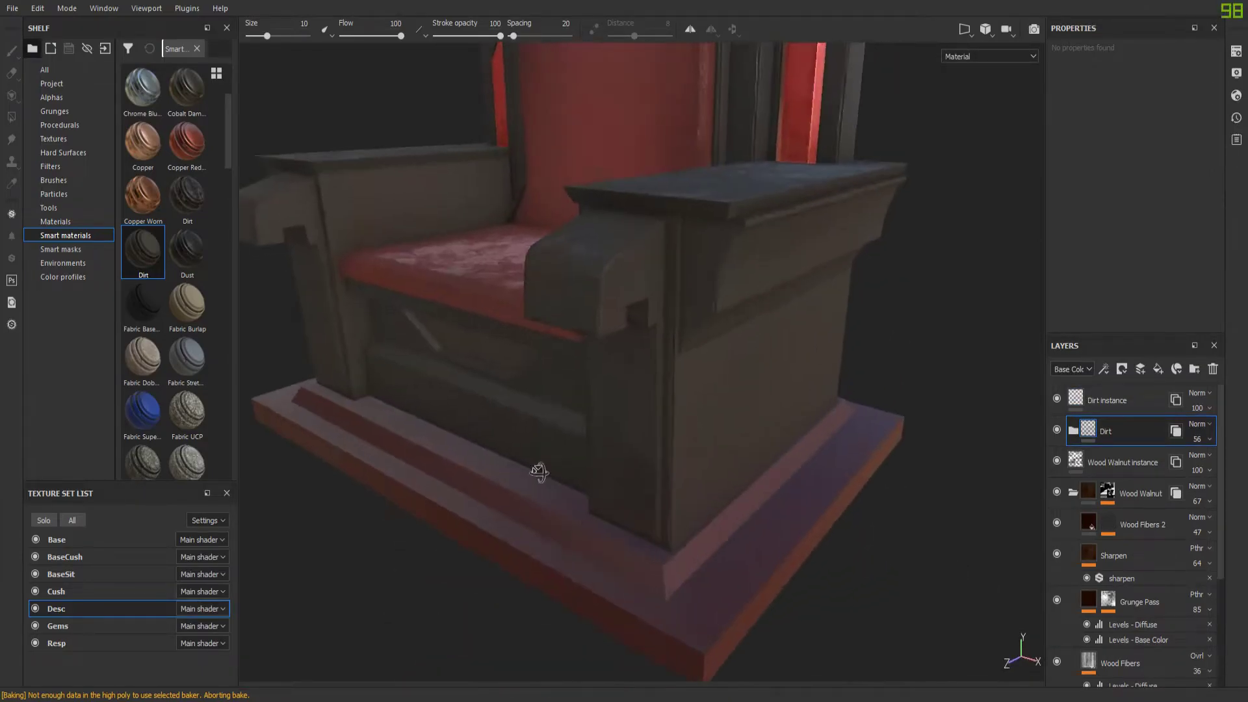
Delete the extra Dirt instance layer
{"action": "left_click_drag", "start_coordinate": [715, 390], "coordinate": [650, 325], "text": "alt"}
{"action": "right_click", "coordinate": [1105, 400]}
{"action": "left_click", "coordinate": [1092, 523]}
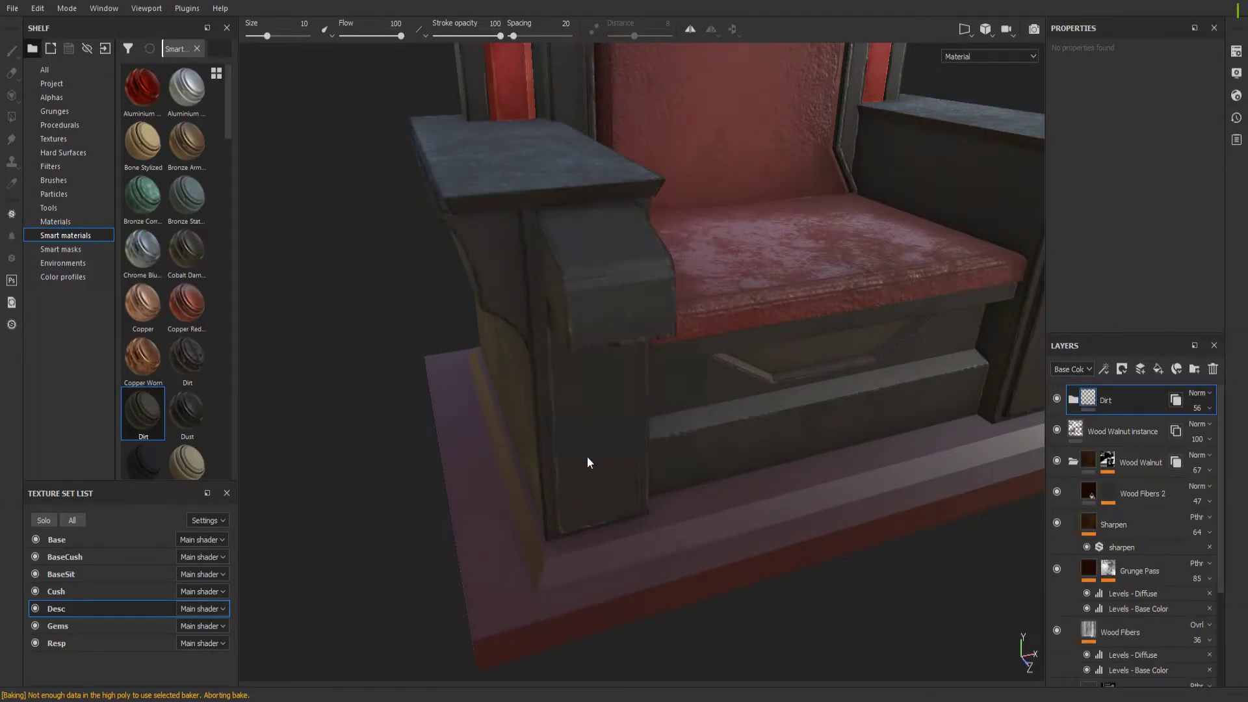
{"action": "scroll", "coordinate": [231, 271], "scroll_direction": "down", "scroll_amount": 5}
In the Base set, add Leather Stylized and a masked Aluminium Anodized layer, then show the 2D UV view
{"action": "right_click", "coordinate": [451, 457], "text": "ctrl+alt"}
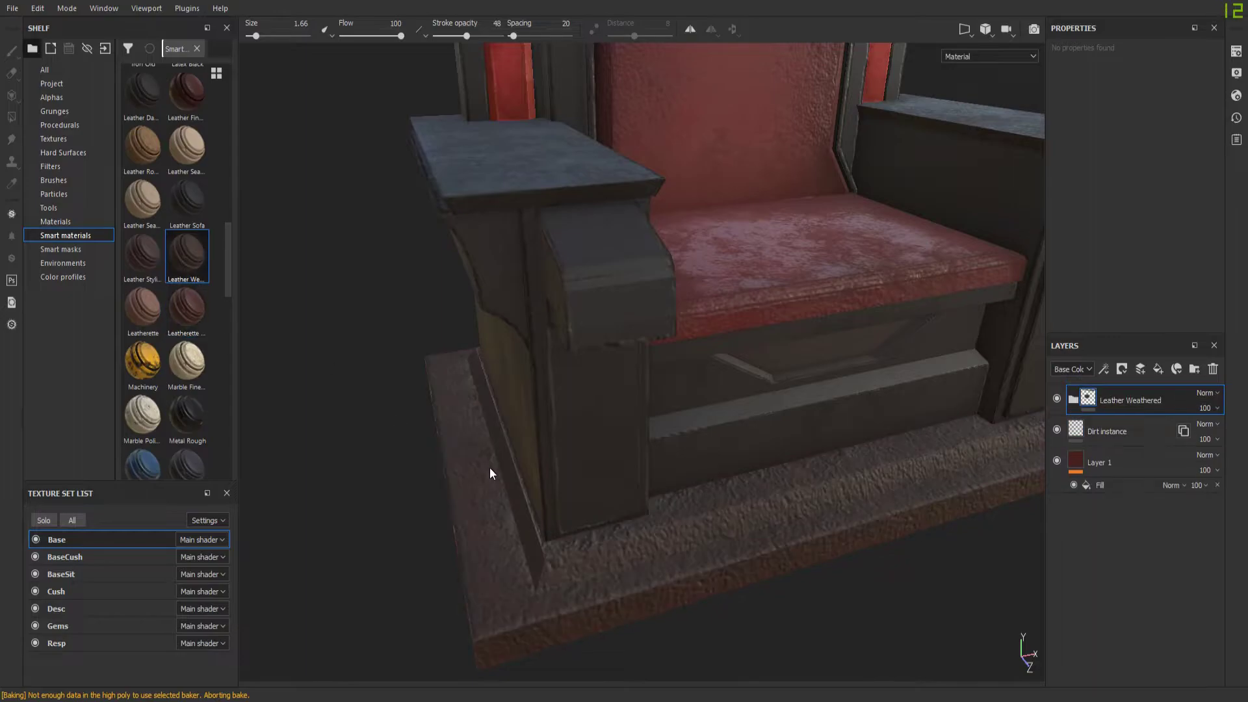
{"action": "scroll", "coordinate": [229, 291], "scroll_direction": "down", "scroll_amount": 2}
{"action": "left_click_drag", "start_coordinate": [481, 463], "coordinate": [585, 455], "text": "alt"}
{"action": "left_click", "coordinate": [60, 248]}
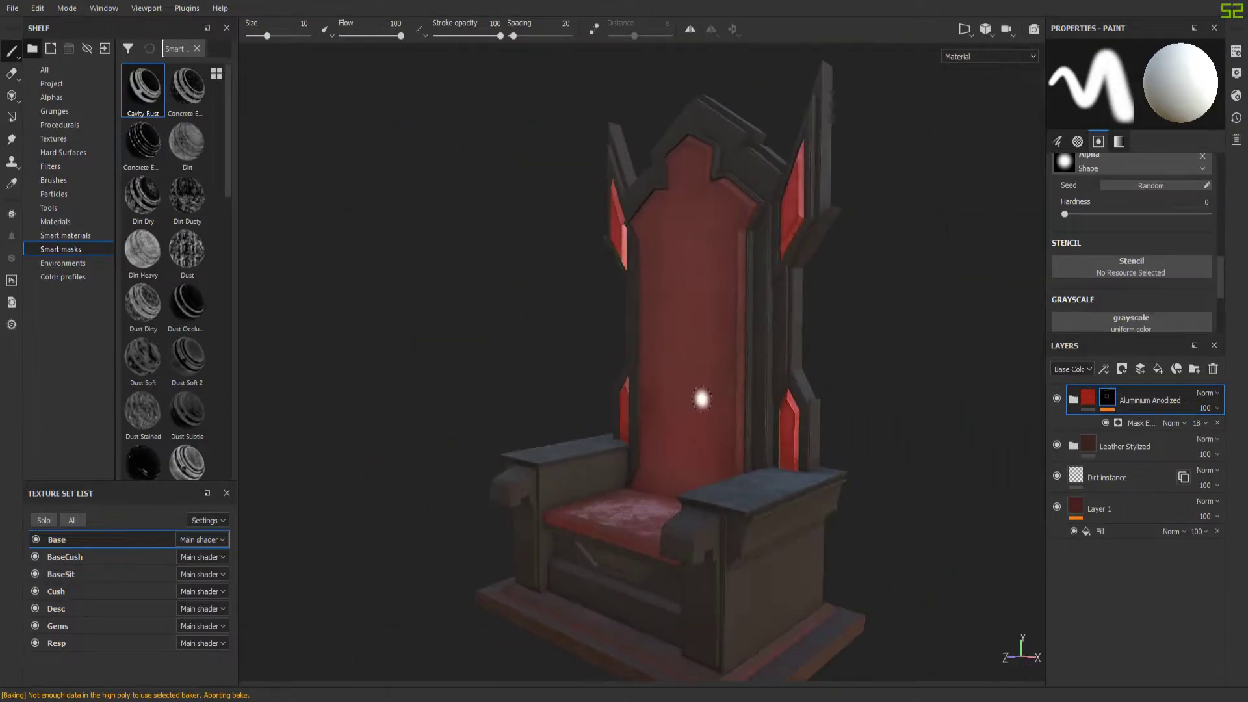
{"action": "left_click", "coordinate": [985, 28]}
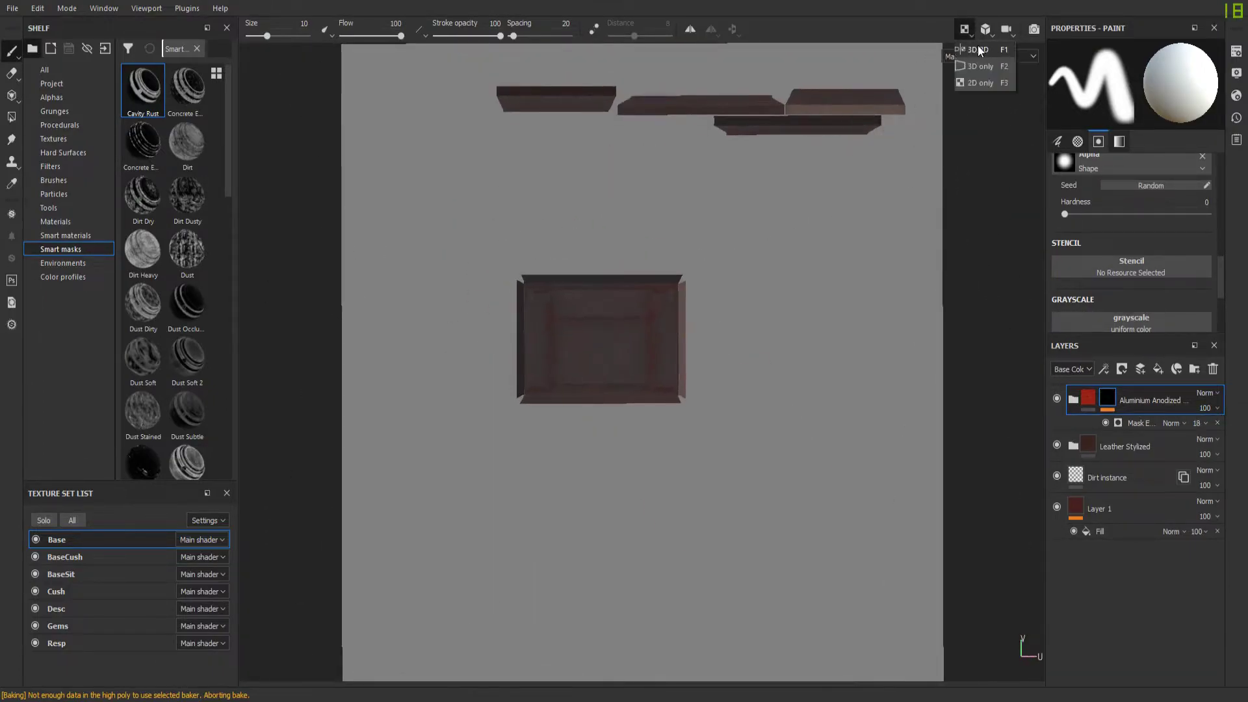
{"action": "left_click", "coordinate": [985, 29]}
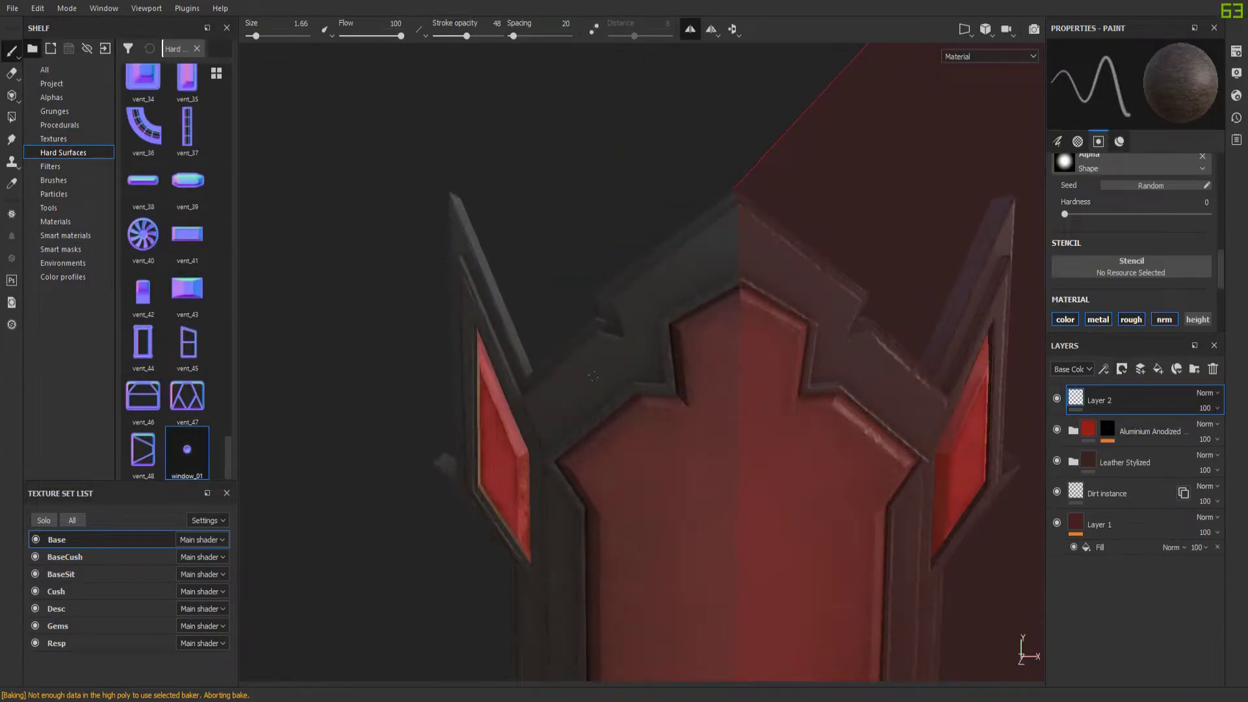
Add a new paint layer and load a brush preset with the Aluminium Insulator material
{"action": "left_click", "coordinate": [92, 126]}
{"action": "left_click", "coordinate": [92, 138]}
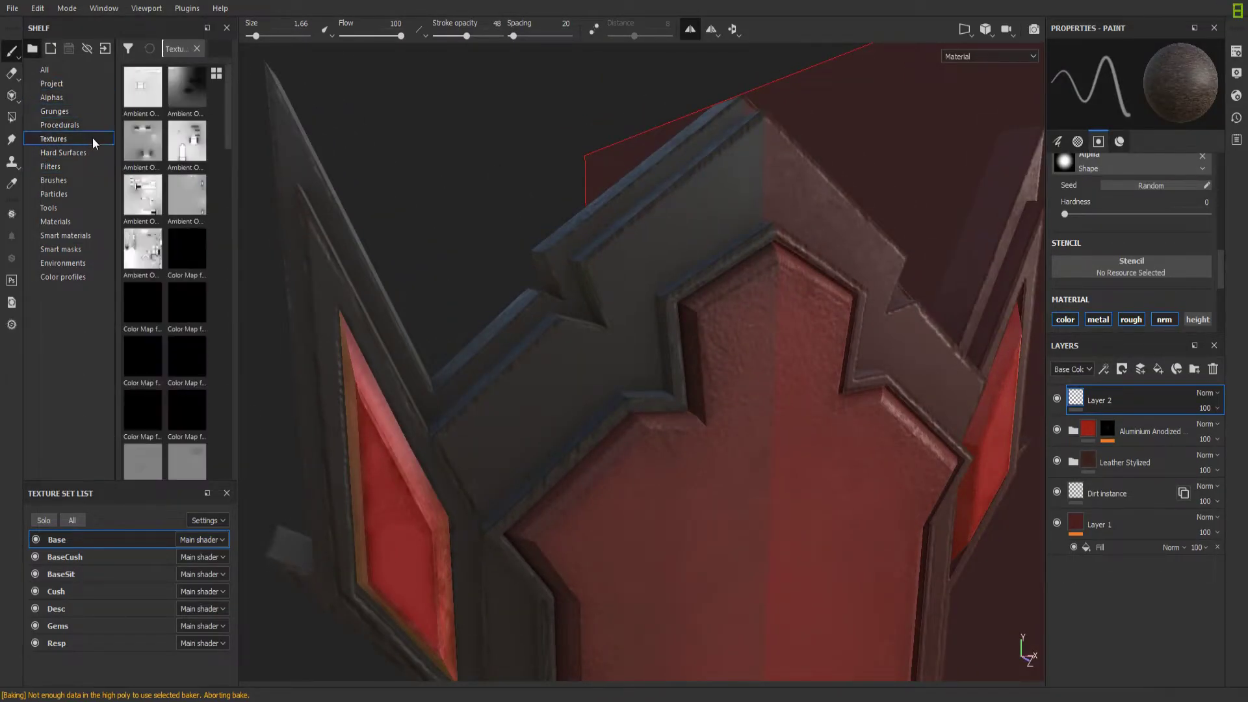
{"action": "left_click", "coordinate": [52, 97]}
{"action": "left_click_drag", "start_coordinate": [229, 116], "coordinate": [241, 220]}
{"action": "left_click", "coordinate": [53, 180]}
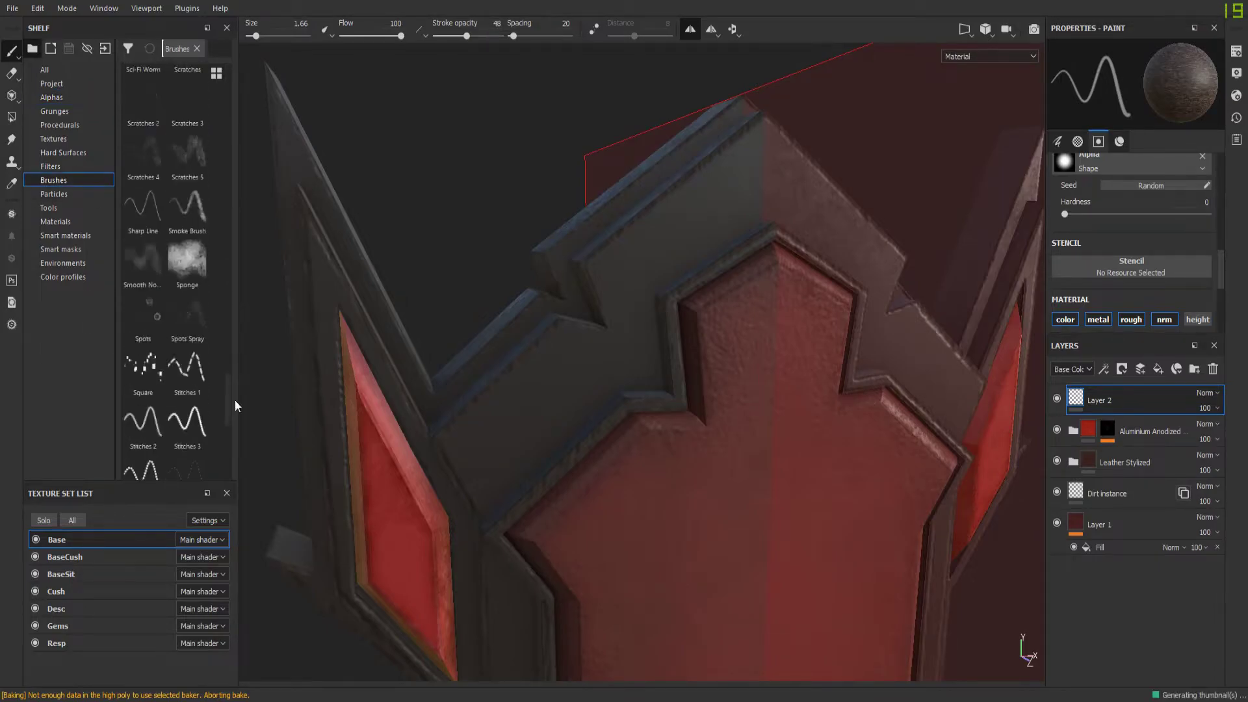
{"action": "left_click", "coordinate": [143, 74]}
{"action": "left_click", "coordinate": [53, 194]}
{"action": "left_click", "coordinate": [55, 221]}
{"action": "left_click", "coordinate": [143, 87]}
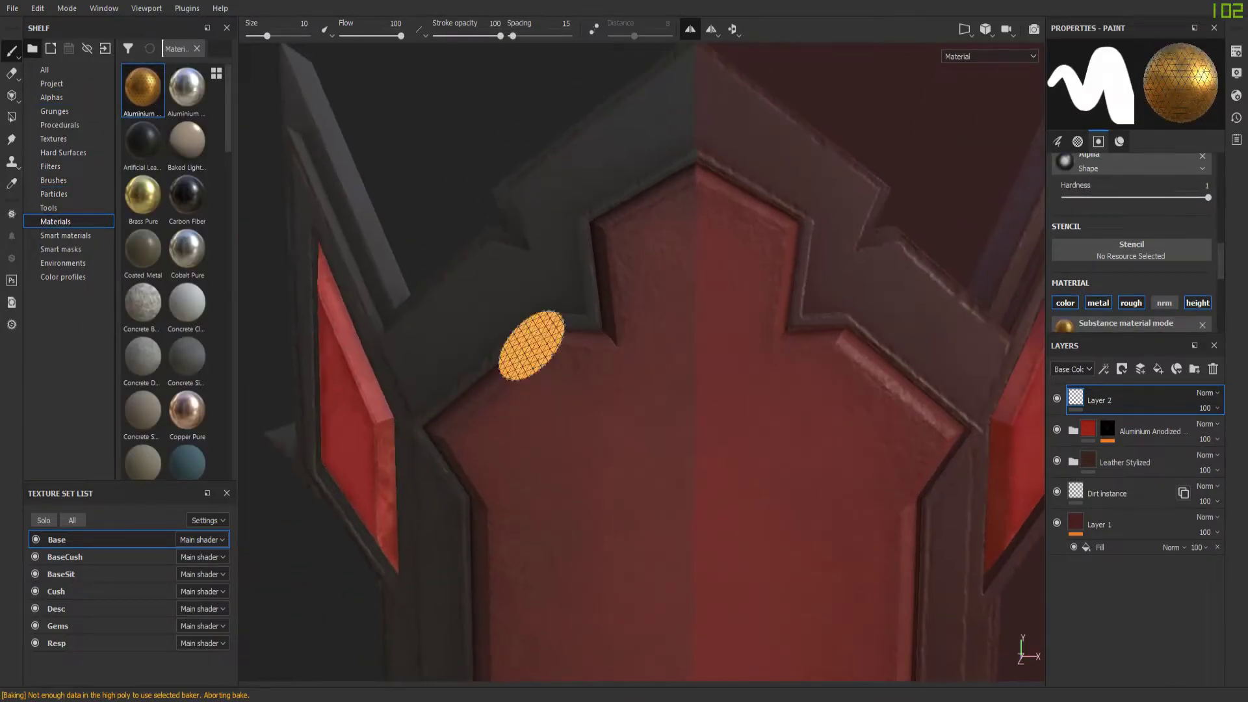
Paint mirrored gold swirl ornaments on the backrest top
{"action": "scroll", "coordinate": [1226, 248], "scroll_direction": "down", "scroll_amount": 5}
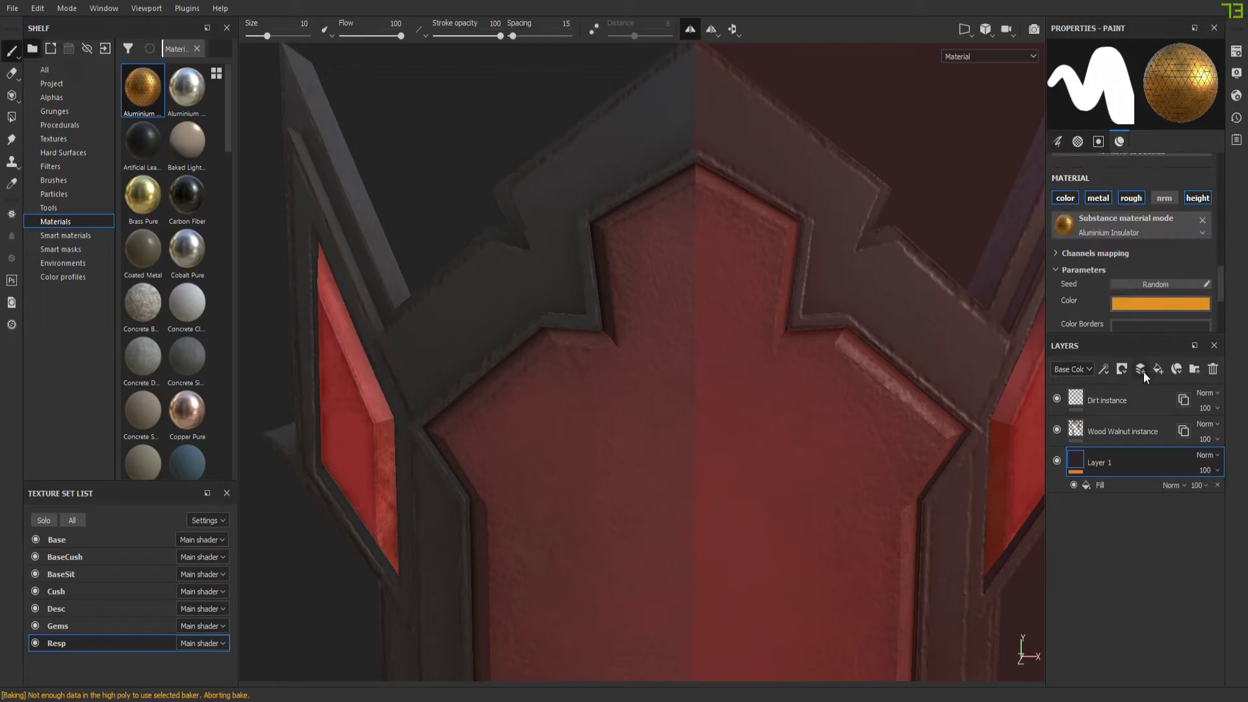
{"action": "left_click_drag", "start_coordinate": [455, 195], "coordinate": [263, 39], "text": "alt"}
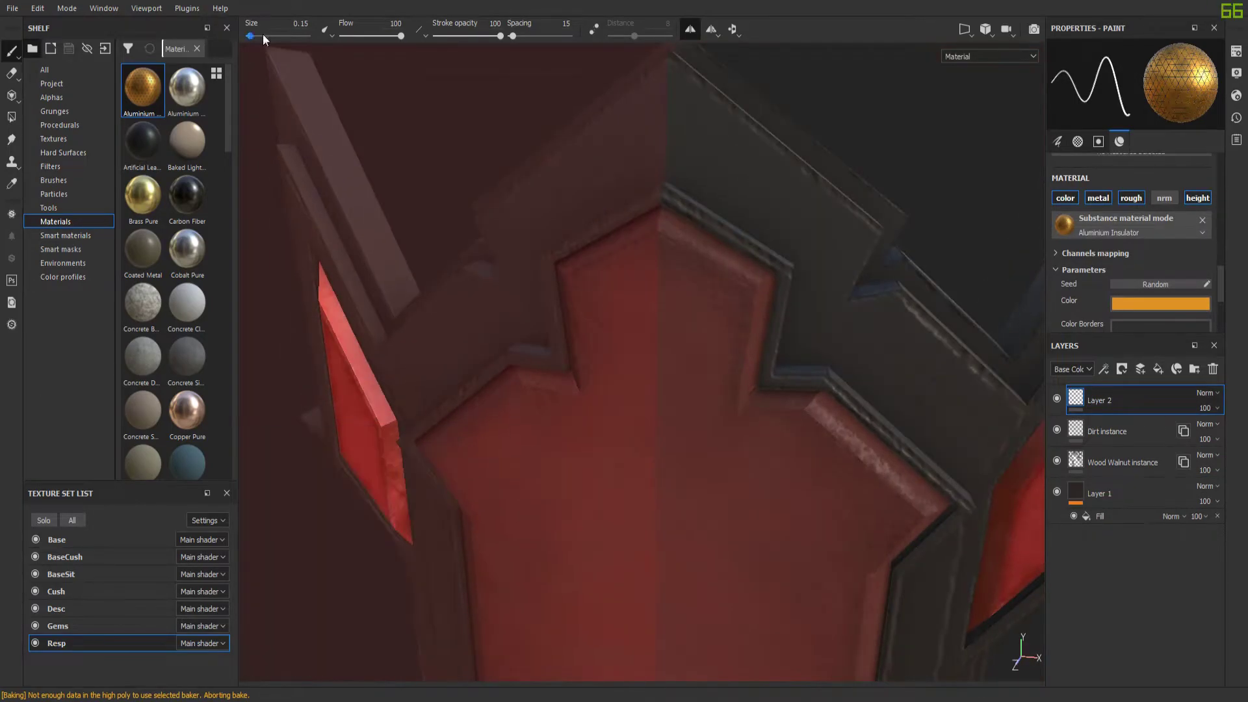
{"action": "left_click_drag", "start_coordinate": [455, 195], "coordinate": [640, 285], "text": "alt"}
{"action": "left_click_drag", "start_coordinate": [640, 284], "coordinate": [634, 216]}
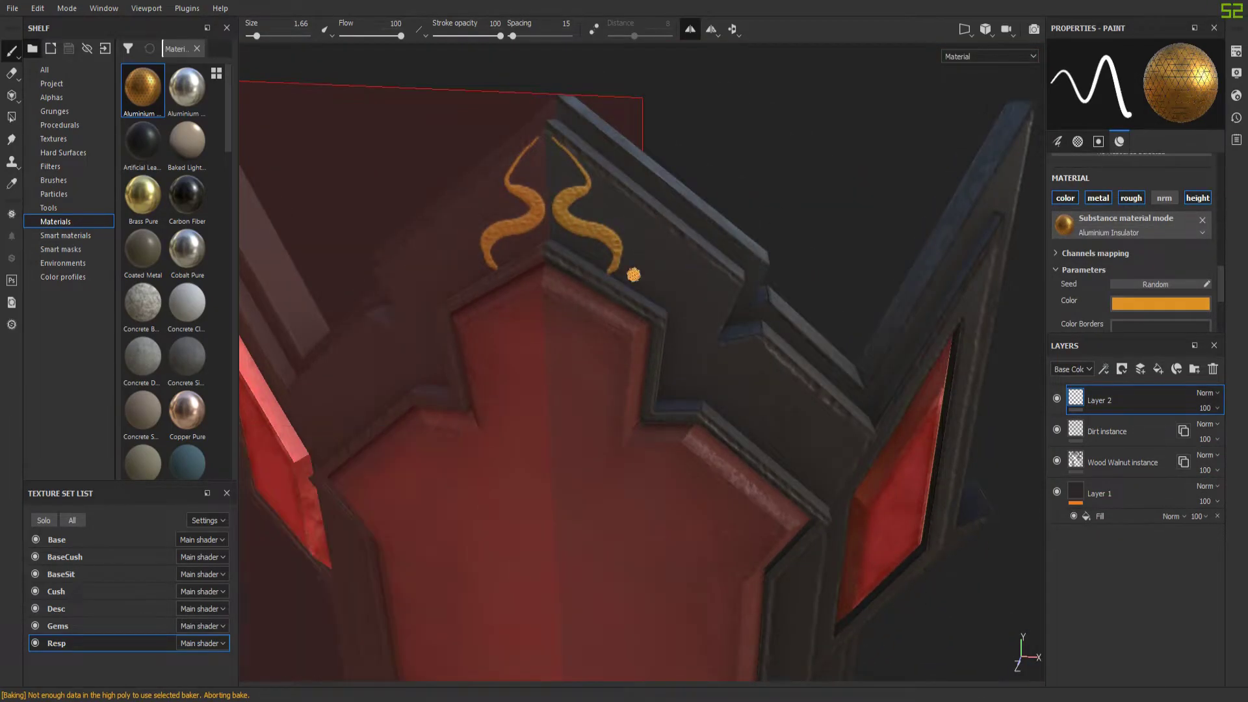
{"action": "left_click_drag", "start_coordinate": [654, 285], "coordinate": [734, 202], "text": "alt"}
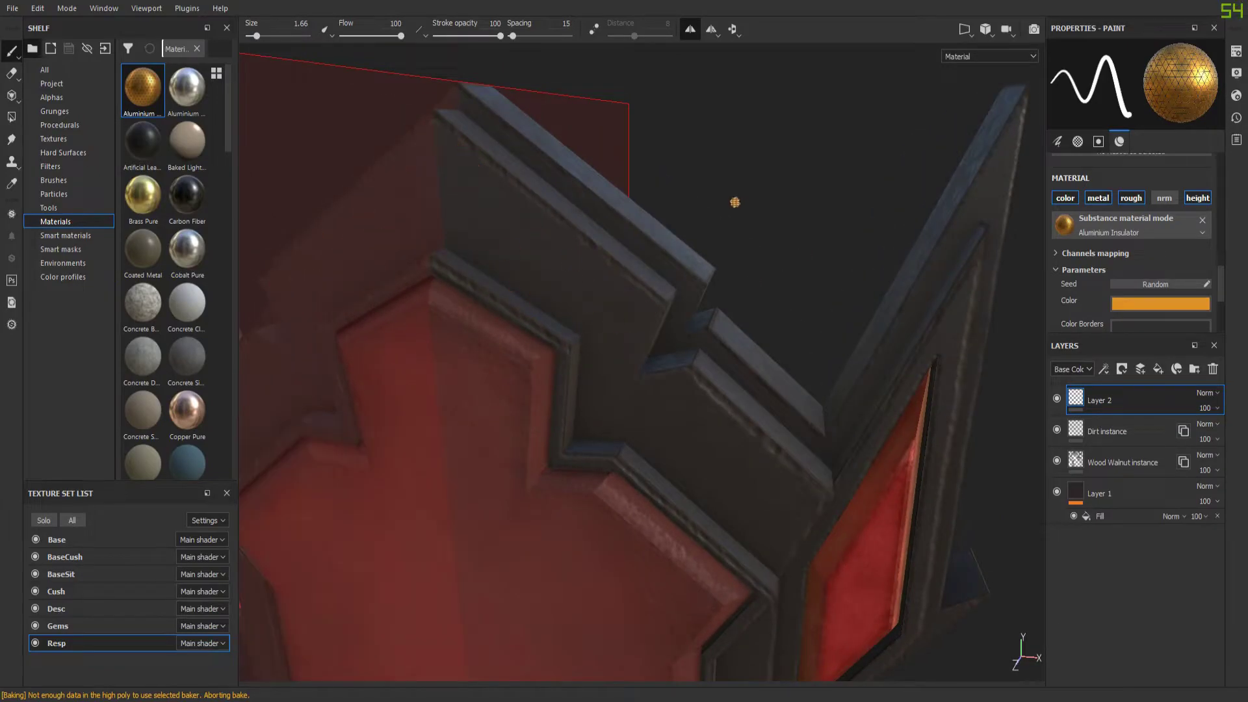
Save the project as Project.spp on the Desktop
{"action": "left_click", "coordinate": [38, 8]}
{"action": "key", "text": "ctrl+s"}
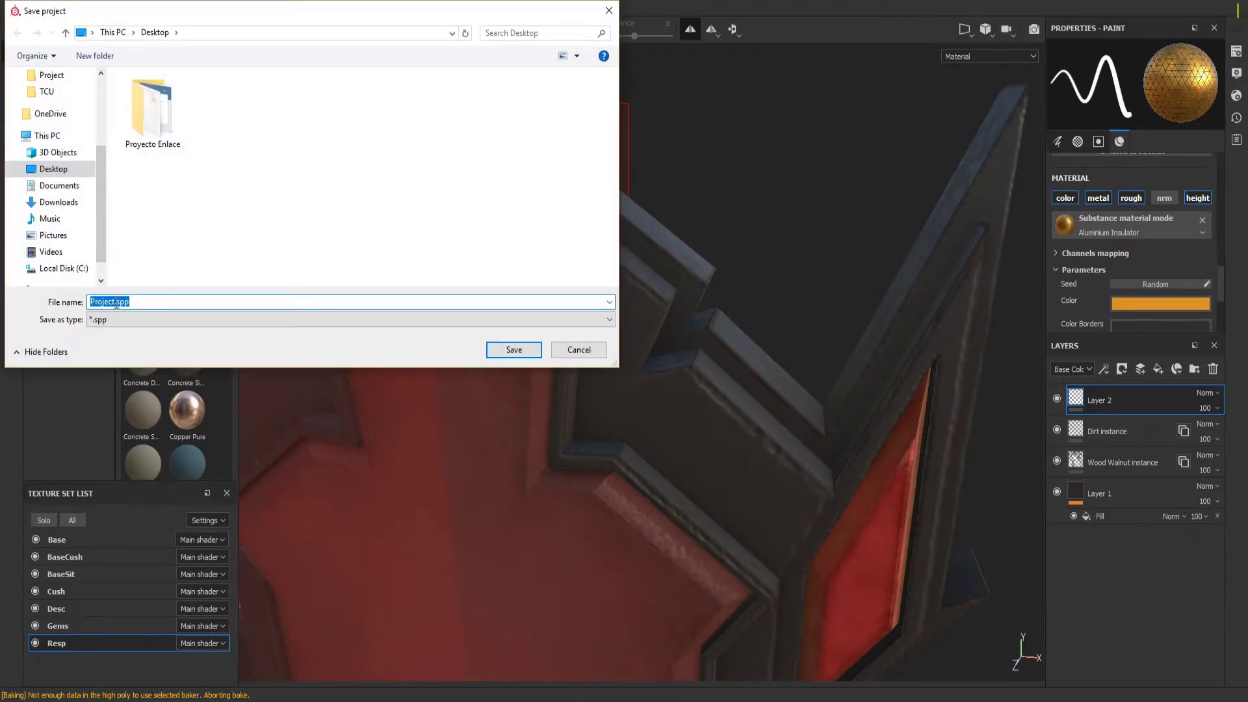
{"action": "left_click", "coordinate": [509, 348]}
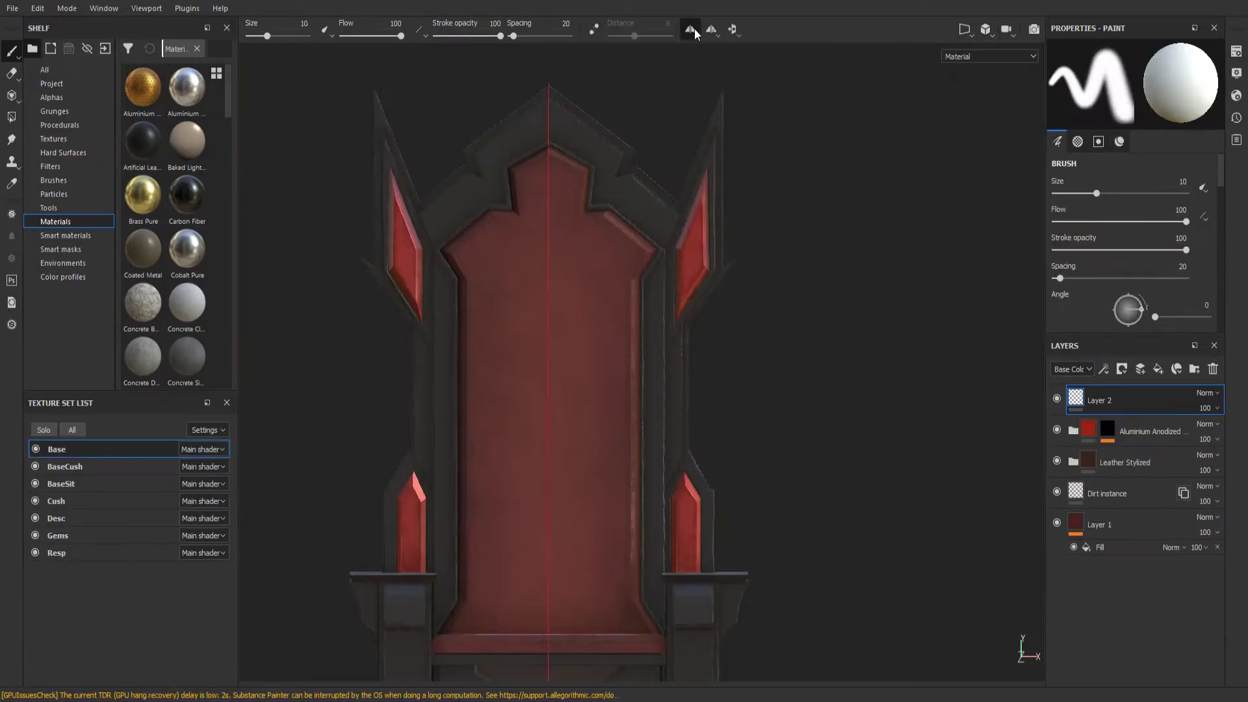
Paint gold swirls and curls along the top of the throne's back frame
{"action": "left_click_drag", "start_coordinate": [143, 88], "coordinate": [585, 167]}
{"action": "scroll", "coordinate": [356, 132], "scroll_direction": "up", "scroll_amount": 5}
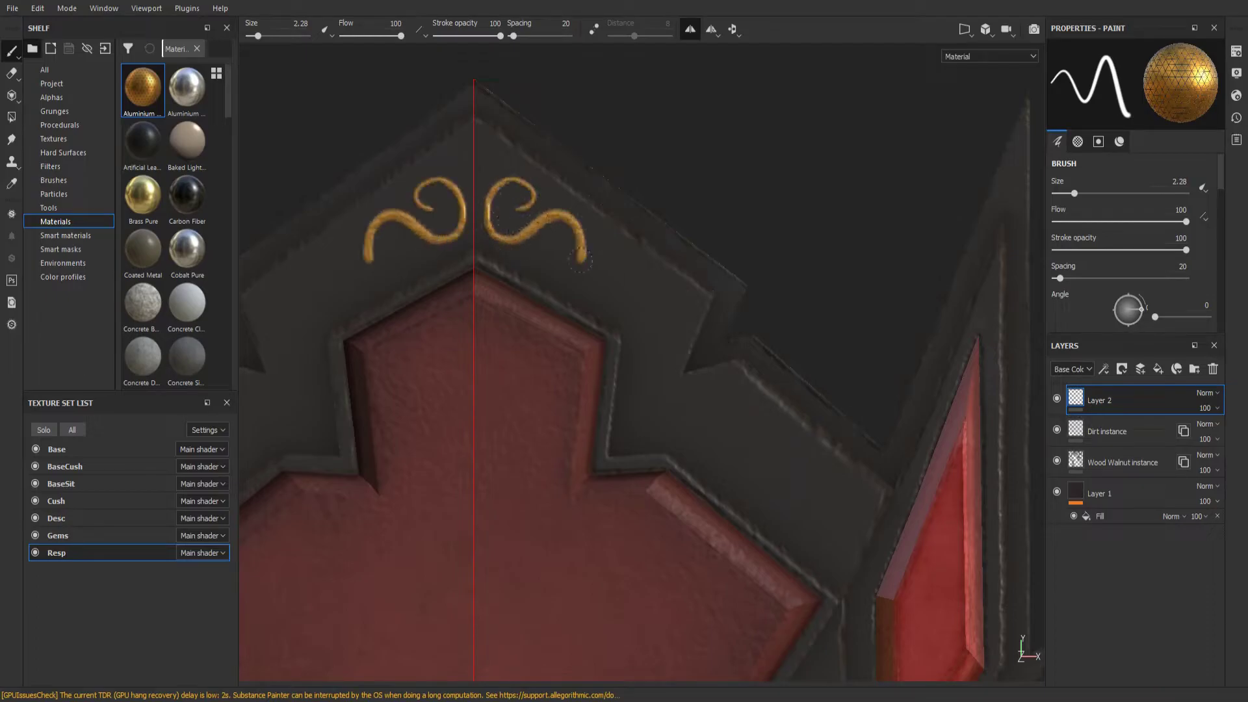
{"action": "left_click_drag", "start_coordinate": [640, 303], "coordinate": [533, 234], "text": "alt"}
{"action": "left_click_drag", "start_coordinate": [507, 209], "coordinate": [548, 266]}
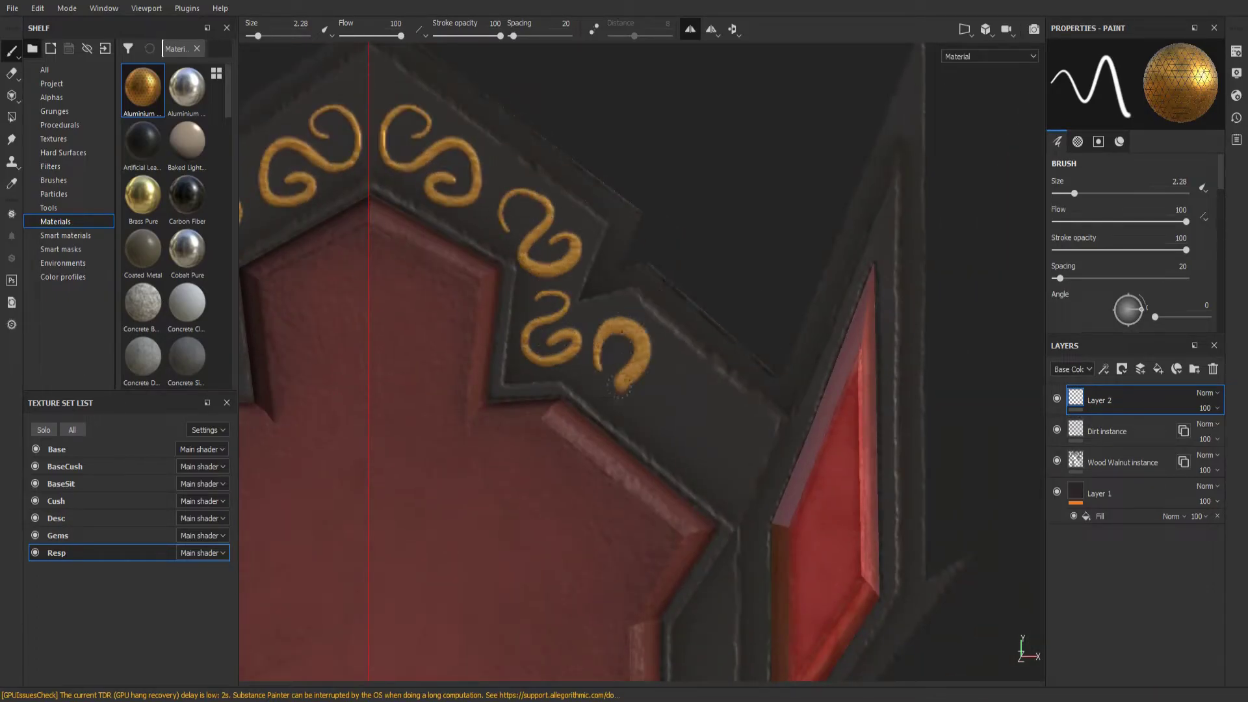
{"action": "mouse_move", "coordinate": [702, 437]}
{"action": "left_mouse_down", "text": "alt"}
{"action": "mouse_move", "coordinate": [638, 245]}
{"action": "mouse_move", "coordinate": [657, 314]}
{"action": "left_mouse_up", "text": "alt"}
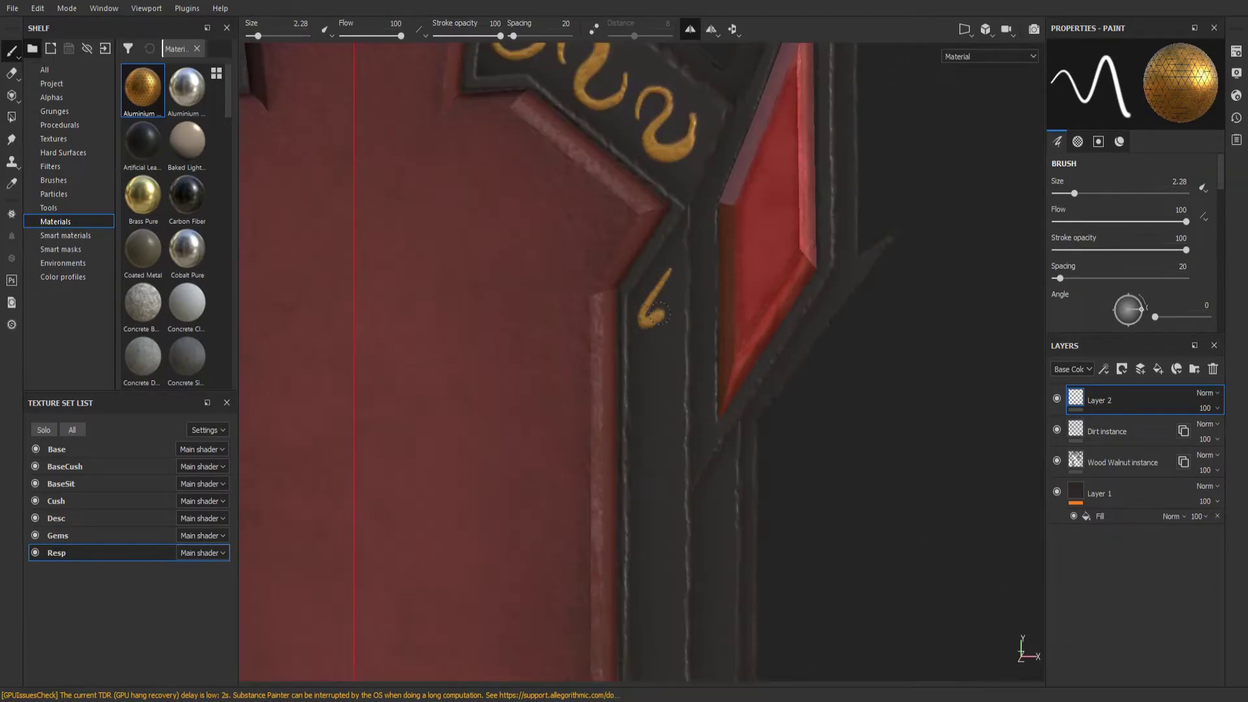
Work down the side trims, then view the ornamented throne from the front and three-quarter angles
{"action": "middle_click_drag", "start_coordinate": [633, 588], "coordinate": [630, 250], "text": "alt"}
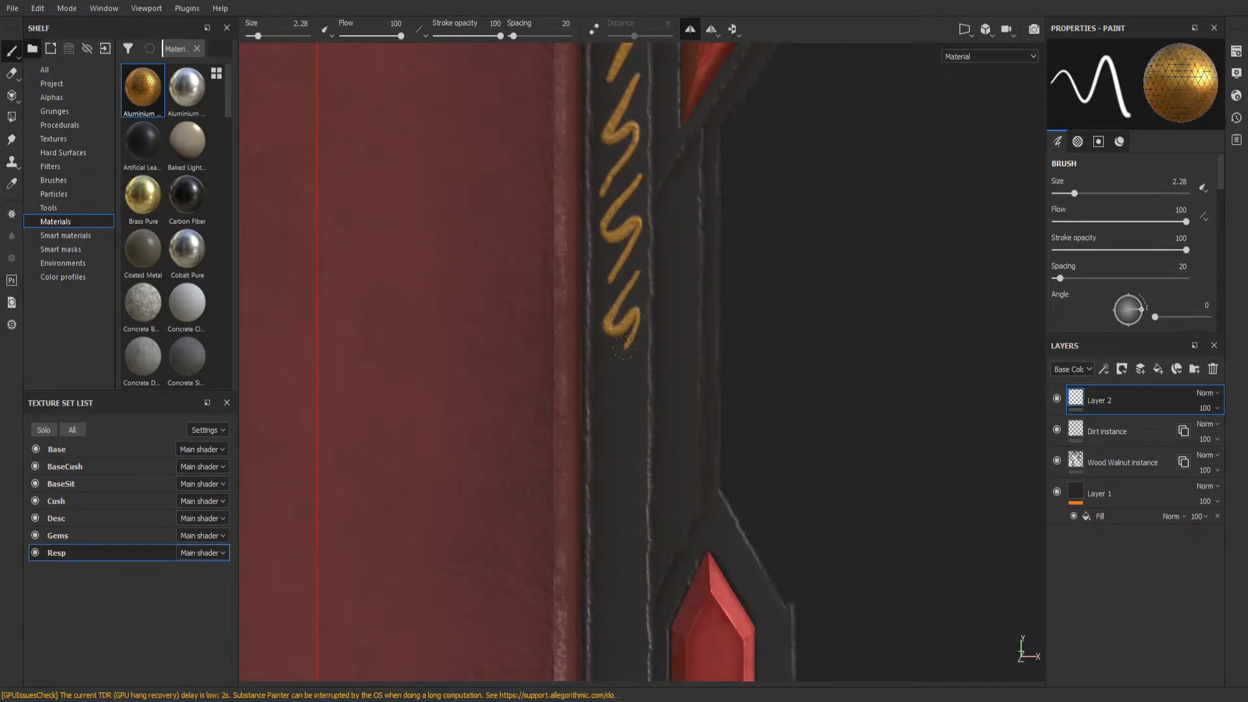
{"action": "middle_click_drag", "start_coordinate": [628, 490], "coordinate": [576, 165], "text": "alt"}
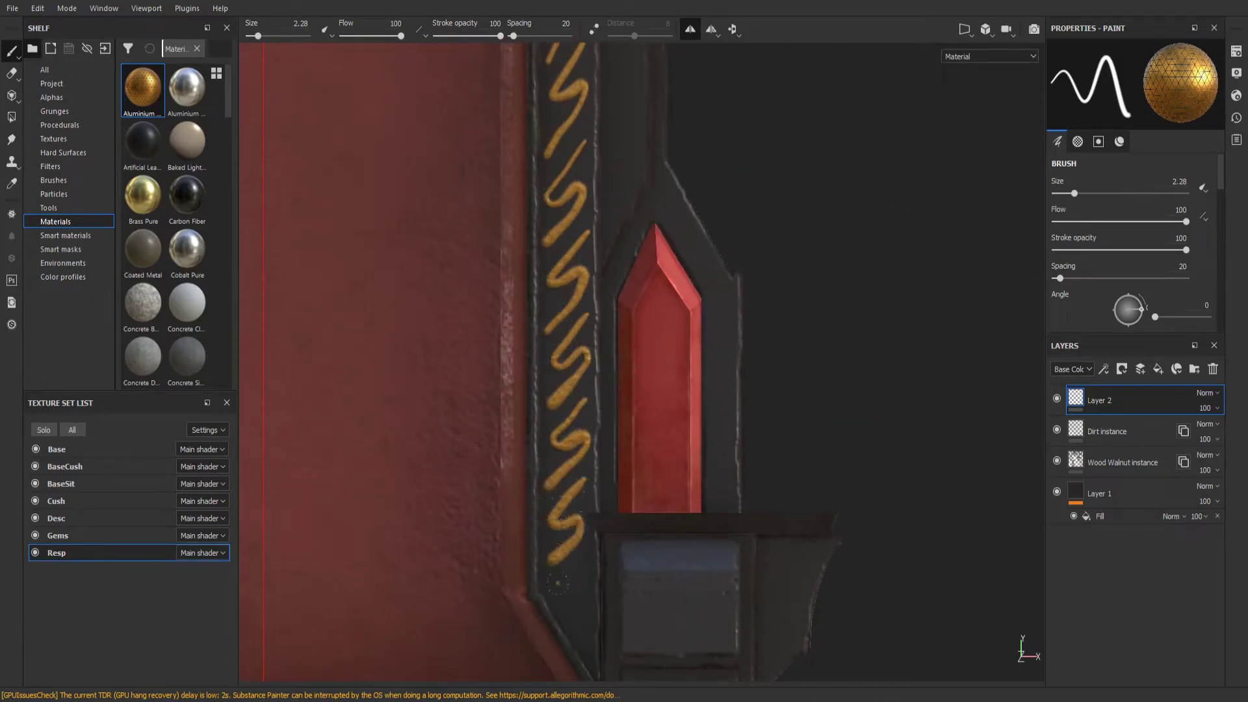
{"action": "scroll", "coordinate": [557, 583], "scroll_direction": "down", "scroll_amount": 5}
{"action": "left_click_drag", "start_coordinate": [494, 260], "coordinate": [529, 330], "text": "alt"}
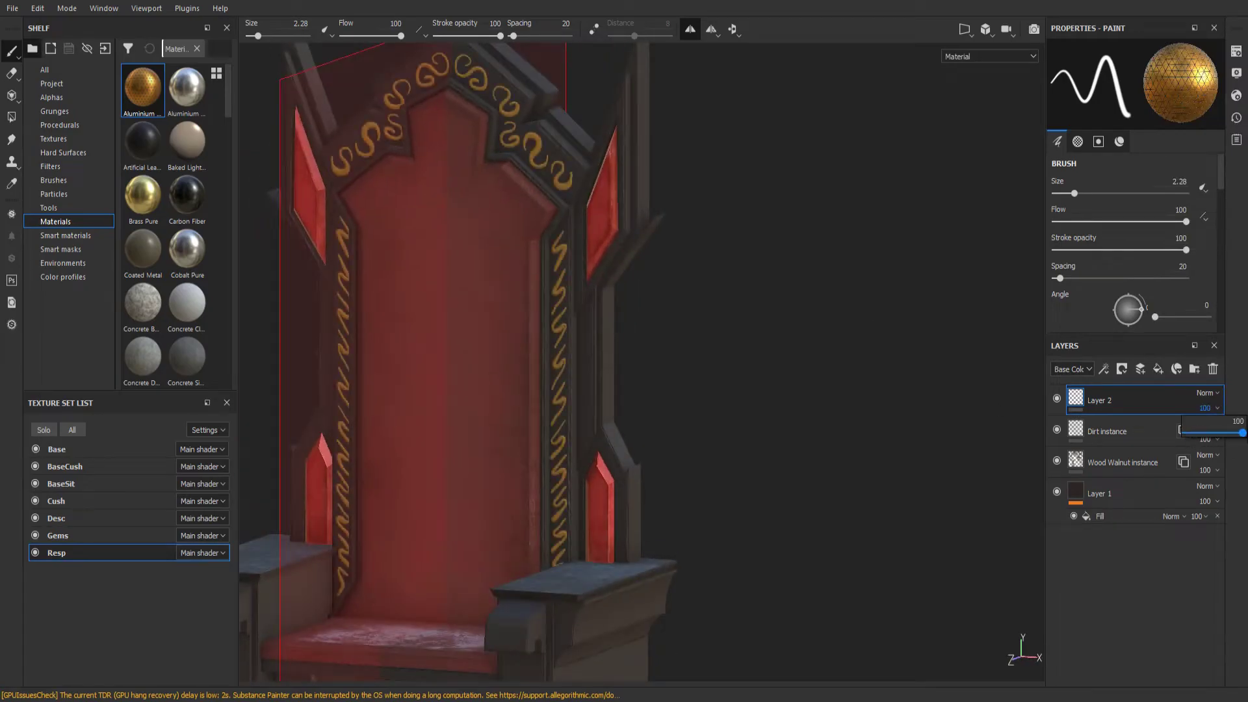
{"action": "left_click_drag", "start_coordinate": [730, 271], "coordinate": [624, 265], "text": "alt+shift"}
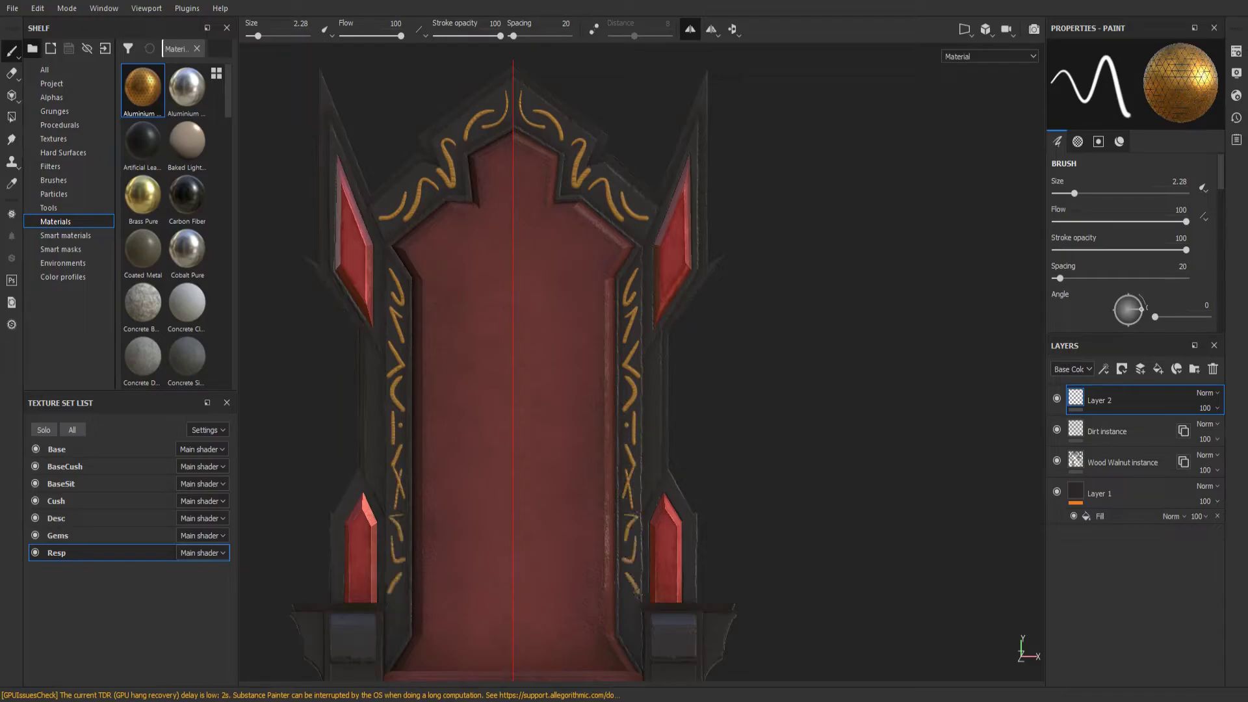
{"action": "left_click_drag", "start_coordinate": [715, 351], "coordinate": [1050, 520], "text": "alt"}
Set the ornament layer's opacity to 0 so the swirls read as dark engravings
{"action": "left_click_drag", "start_coordinate": [650, 292], "coordinate": [663, 254], "text": "alt+shift"}
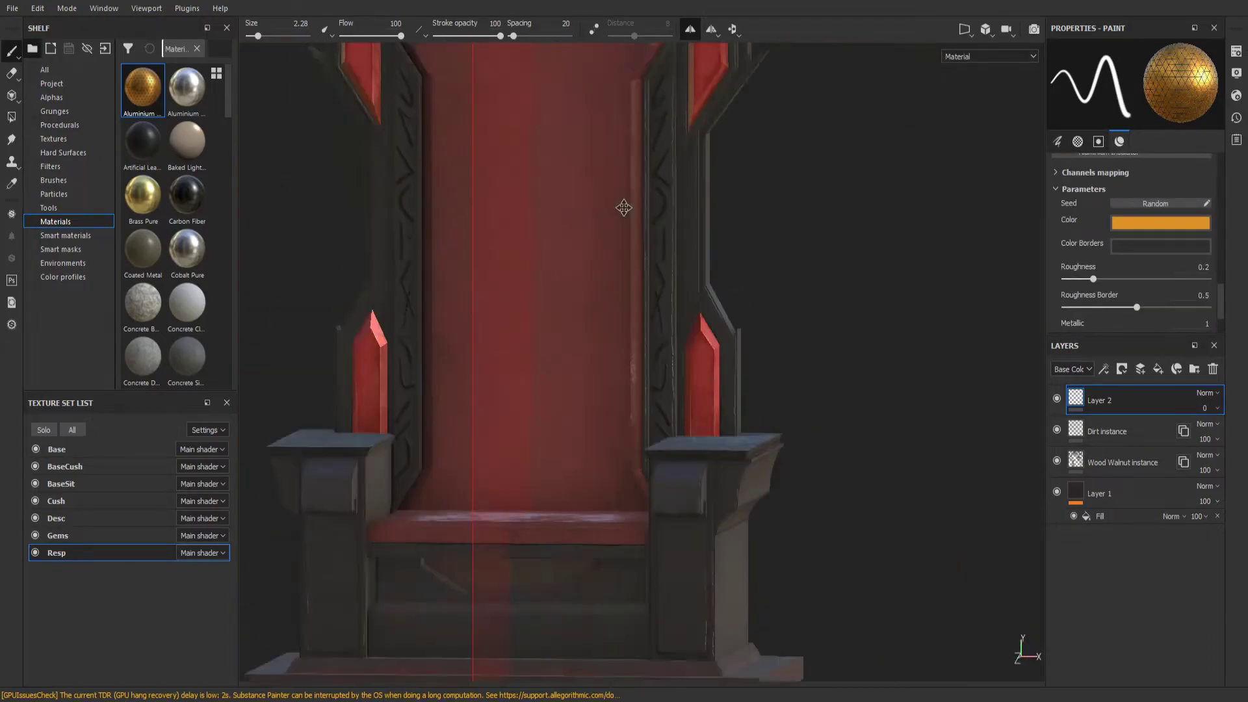
{"action": "scroll", "coordinate": [663, 251], "scroll_direction": "up", "scroll_amount": 3}
{"action": "type", "text": "00"}
{"action": "key", "text": "Return"}
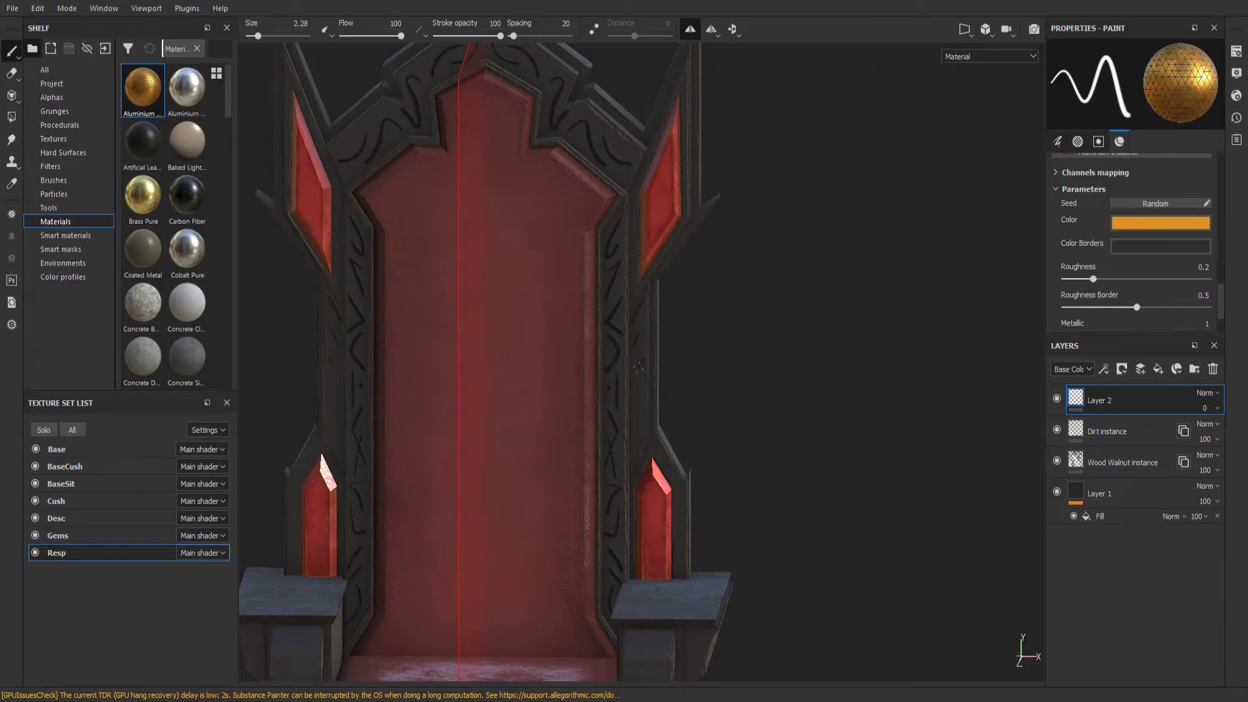
{"action": "scroll", "coordinate": [638, 368], "scroll_direction": "up", "scroll_amount": 3}
{"action": "scroll", "coordinate": [150, 300], "scroll_direction": "down", "scroll_amount": 10}
Add a new layer and test-paint Wood Walnut onto the armrest's front block with a larger brush
{"action": "key", "text": "ctrl+shift+n"}
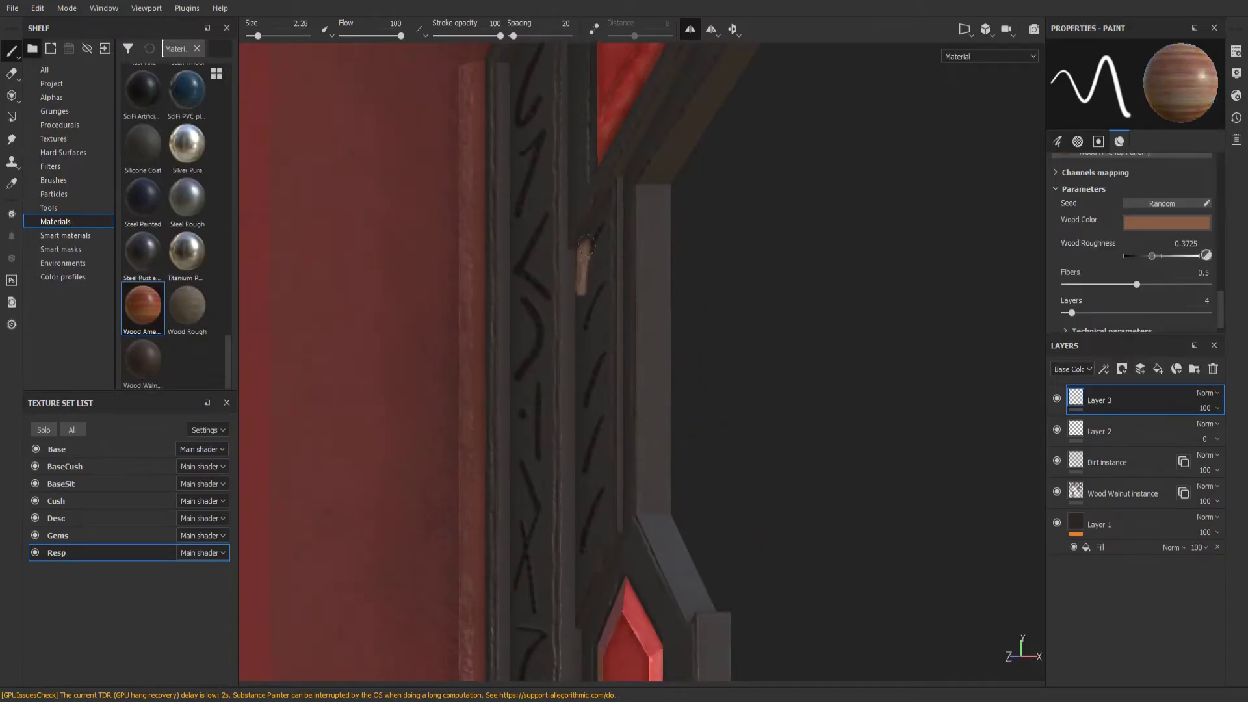
{"action": "scroll", "coordinate": [618, 228], "scroll_direction": "down", "scroll_amount": 5}
{"action": "left_click_drag", "start_coordinate": [490, 251], "coordinate": [548, 364], "text": "alt"}
{"action": "left_click", "coordinate": [142, 358]}
{"action": "right_click_drag", "start_coordinate": [548, 397], "coordinate": [584, 396], "text": "ctrl"}
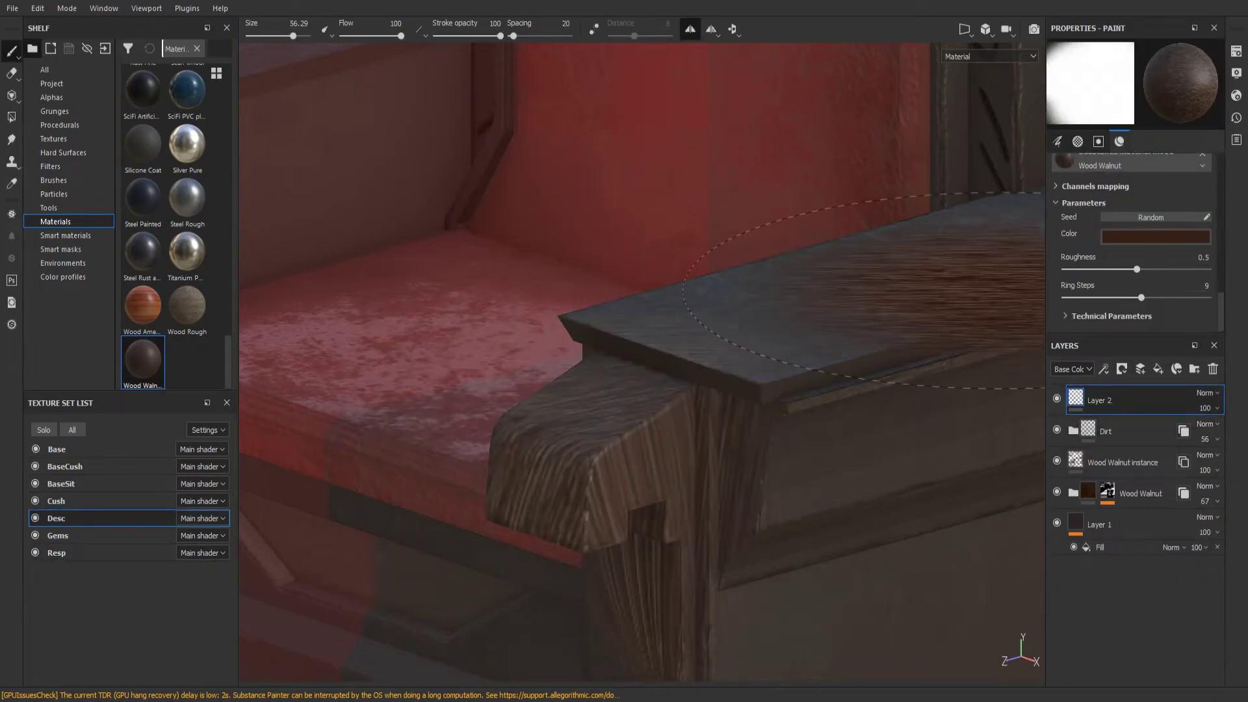
{"action": "mouse_move", "coordinate": [519, 455]}
{"action": "left_mouse_down"}
{"action": "mouse_move", "coordinate": [618, 448]}
{"action": "mouse_move", "coordinate": [523, 276]}
{"action": "left_mouse_up"}
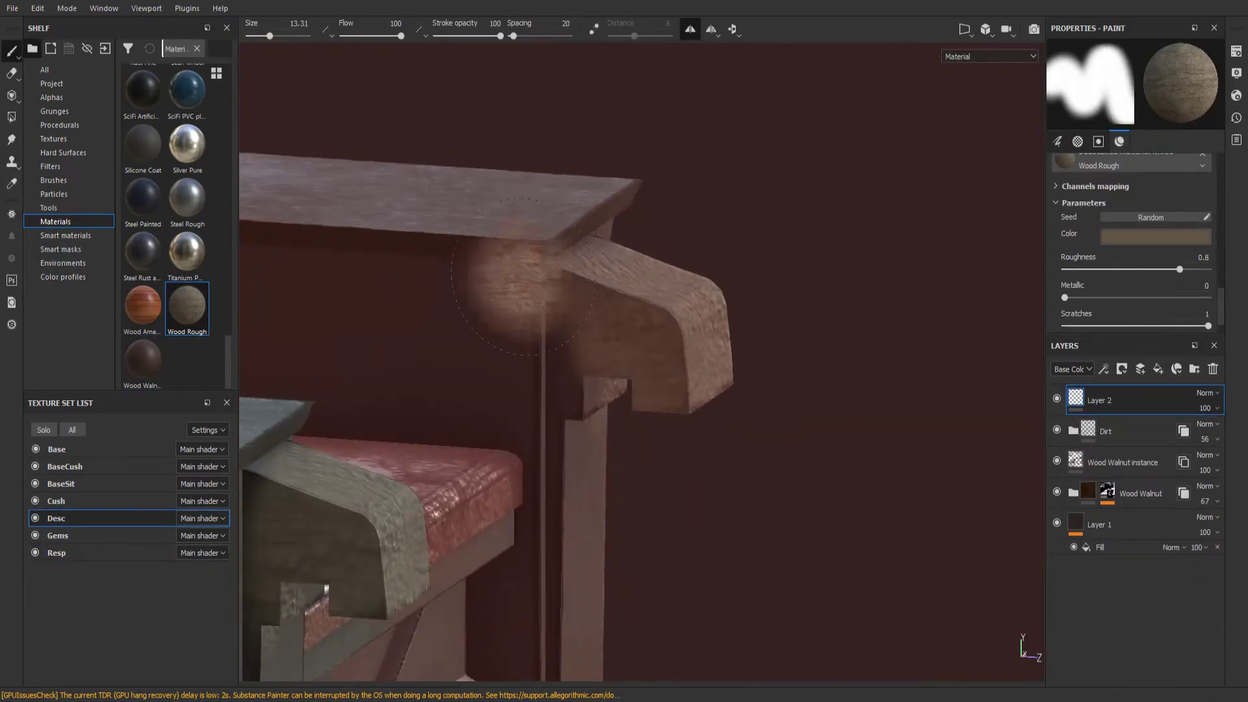
Try an orange-brown wood colour, then delete the test wood layer
{"action": "left_click_drag", "start_coordinate": [560, 403], "coordinate": [650, 364], "text": "alt"}
{"action": "left_click", "coordinate": [1155, 236]}
{"action": "left_click", "coordinate": [1134, 319]}
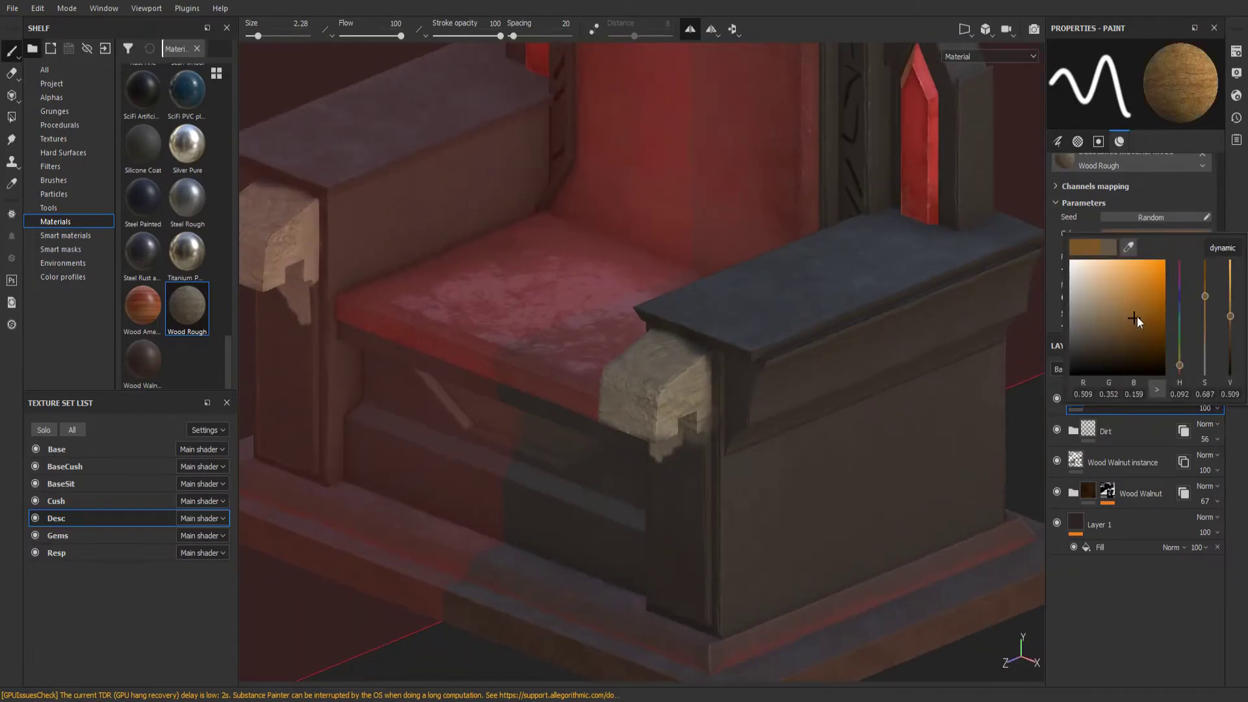
{"action": "key", "text": "Delete"}
{"action": "scroll", "coordinate": [409, 236], "scroll_direction": "down", "scroll_amount": 5}
Open the texture export settings and review the Base set's resolution options
{"action": "left_click_drag", "start_coordinate": [409, 236], "coordinate": [653, 385], "text": "alt"}
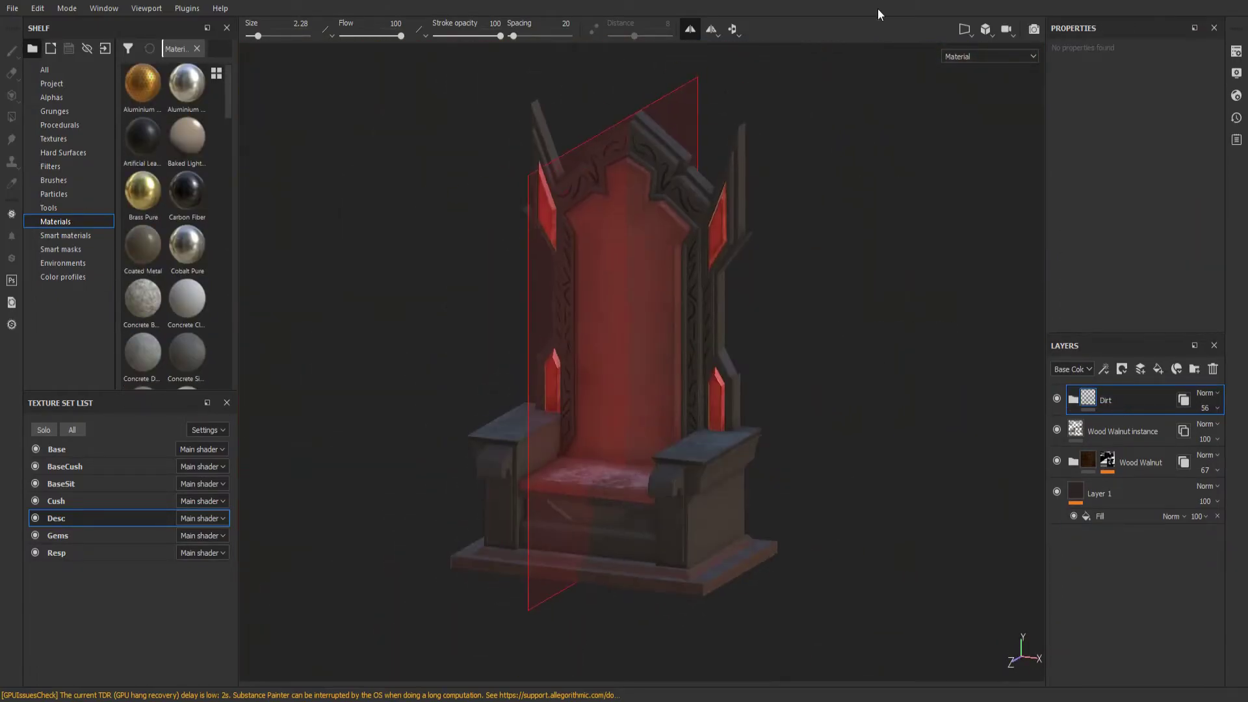
{"action": "left_click", "coordinate": [12, 8]}
{"action": "left_click", "coordinate": [78, 183]}
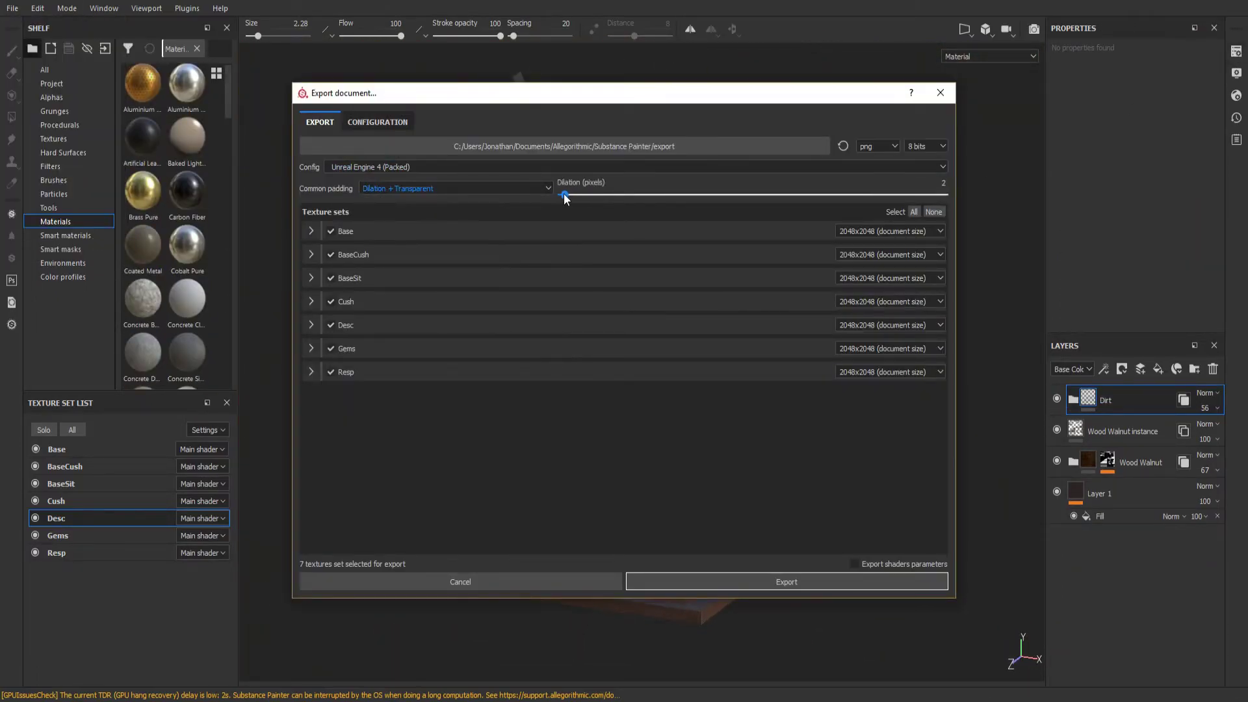
{"action": "left_click", "coordinate": [918, 231]}
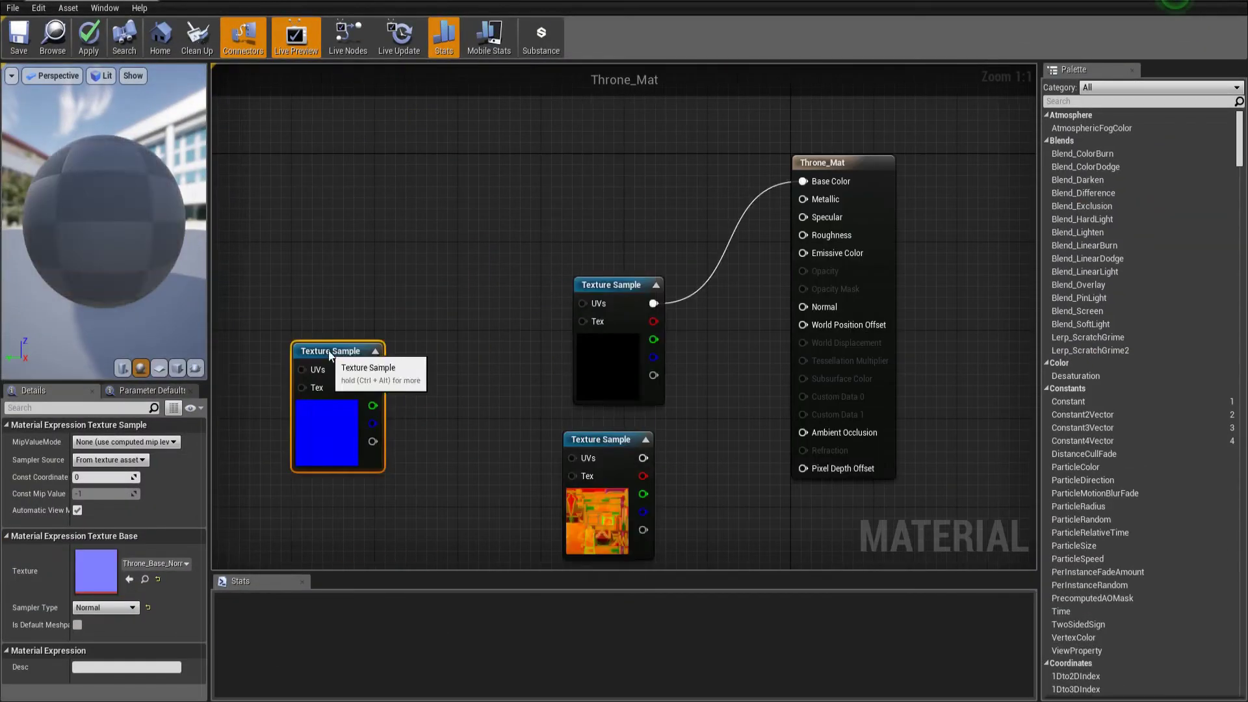
Wire the normal map texture into Throne_Mat's Normal input
{"action": "left_click_drag", "start_coordinate": [549, 424], "coordinate": [803, 307]}
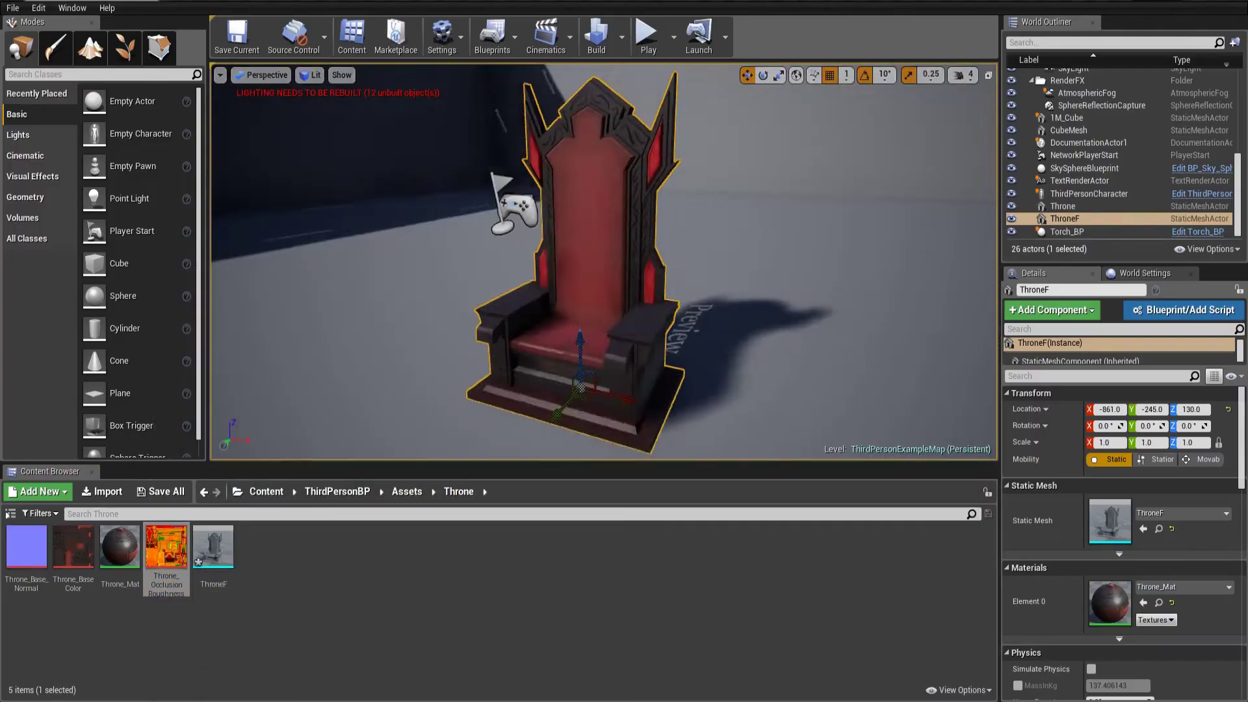
Run Build Lighting Only from the toolbar's Build menu
{"action": "left_click", "coordinate": [622, 37]}
{"action": "left_click", "coordinate": [665, 76]}
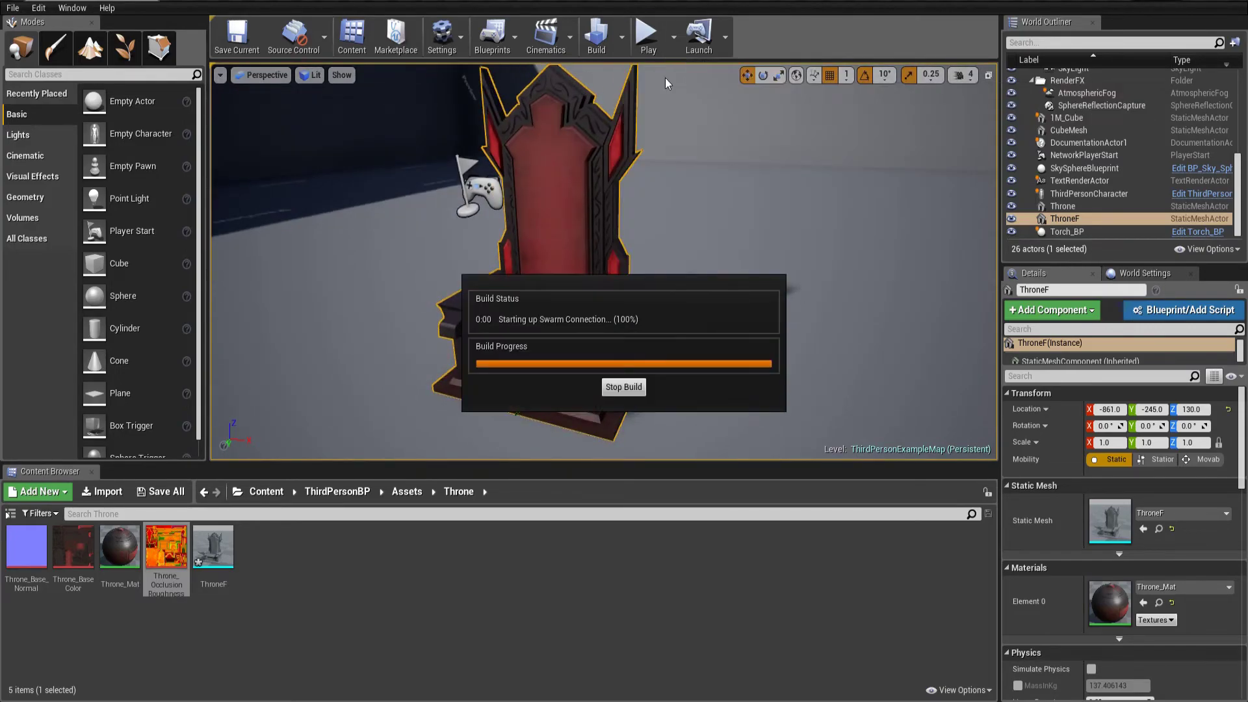